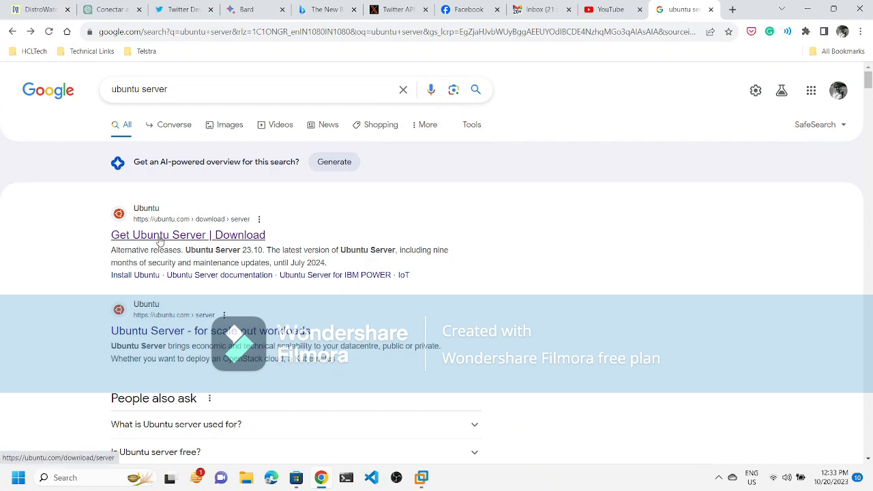
Open the Get Ubuntu Server page and start the Ubuntu Server 23.10 download from Alternative releases.
click(160, 239)
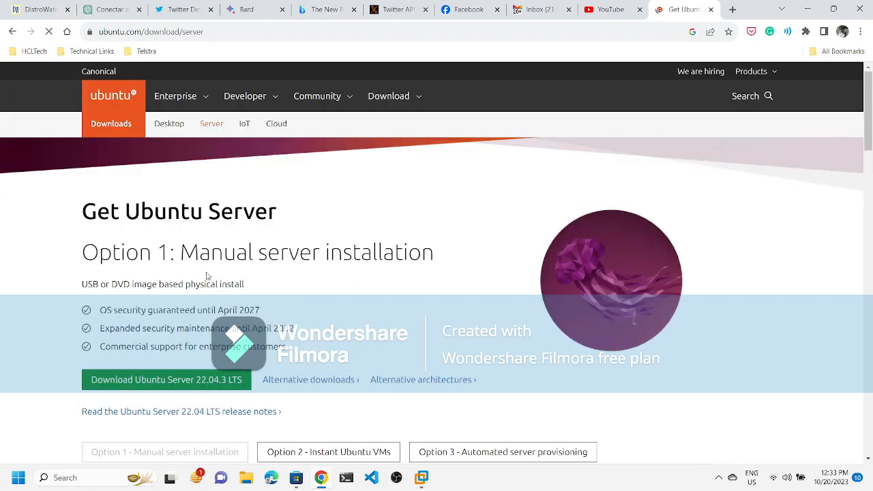
scroll(208, 276, down, 6)
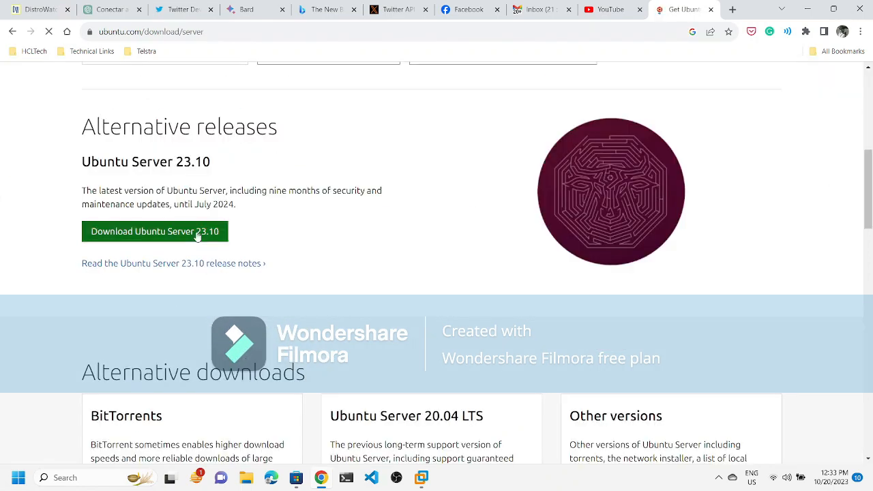
click(197, 232)
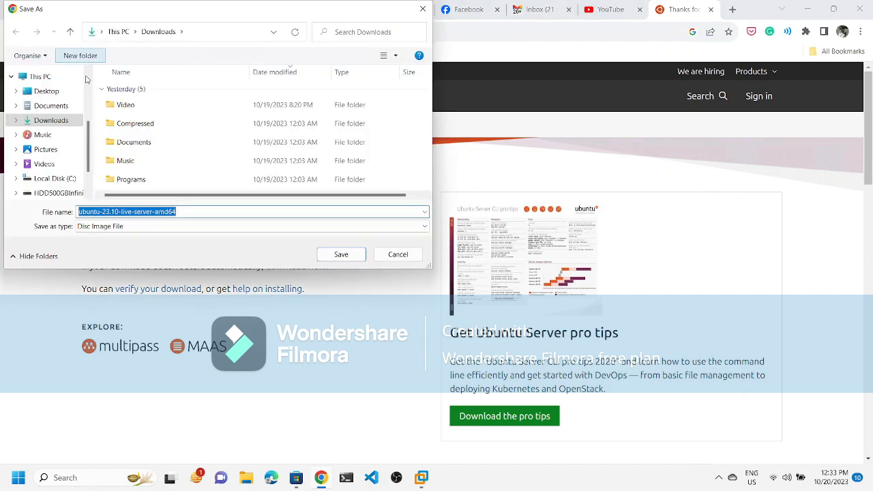
Save ubuntu-23.10-live-server-amd64 into the Downloads folder on the HDD500GBInfinity (D:) drive.
click(77, 121)
scroll(54, 184, down, 1)
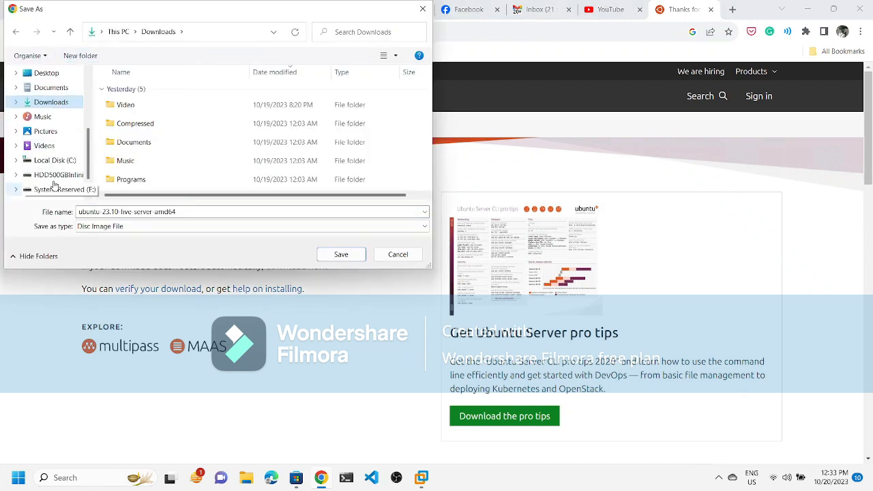
click(56, 176)
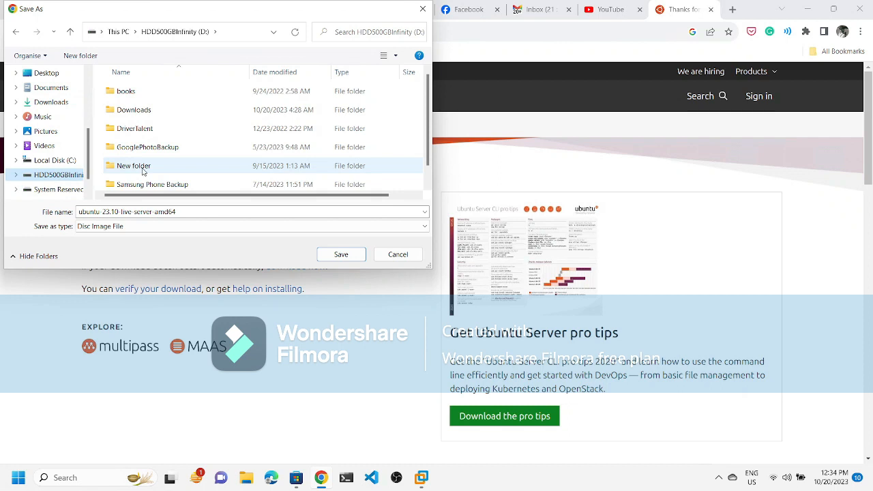
double_click(134, 110)
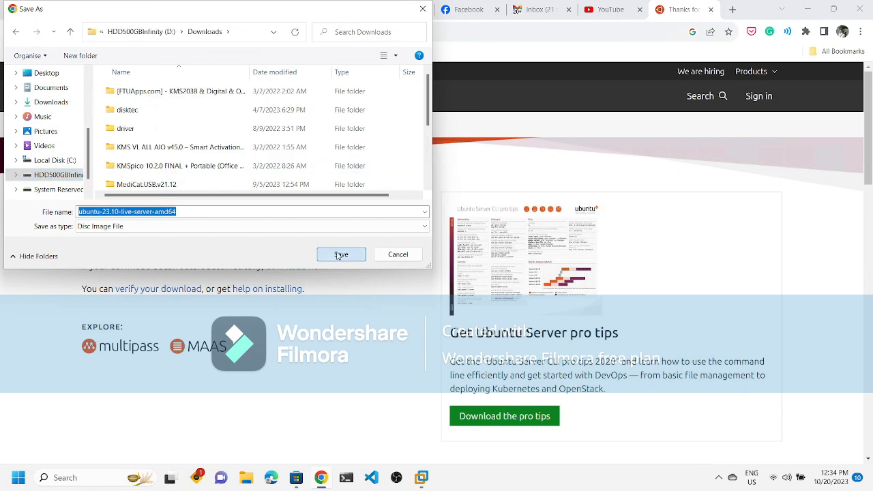
click(340, 254)
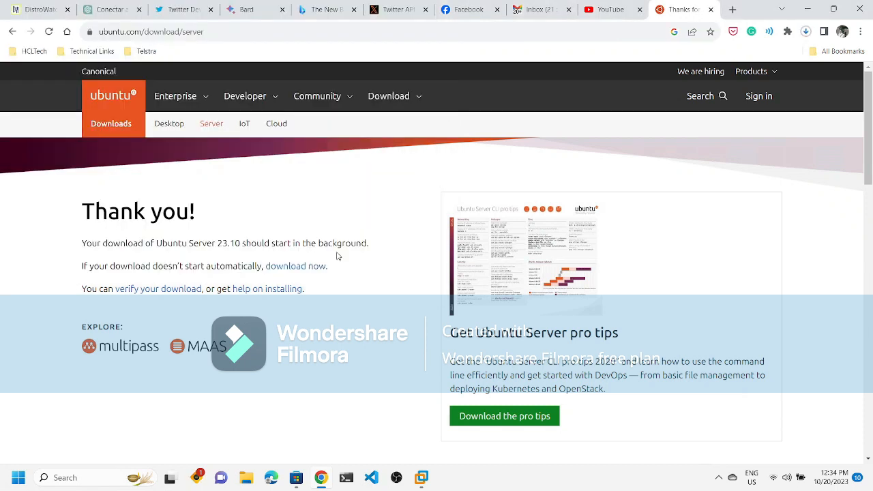
Cancel the Ubuntu ISO download in Chrome's downloads list and launch Internet Download Manager.
key(ctrl+j)
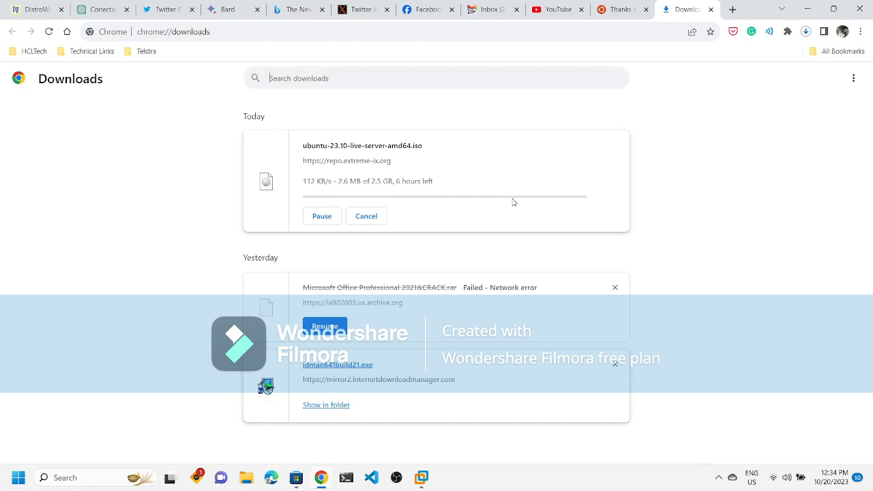
right_click(352, 164)
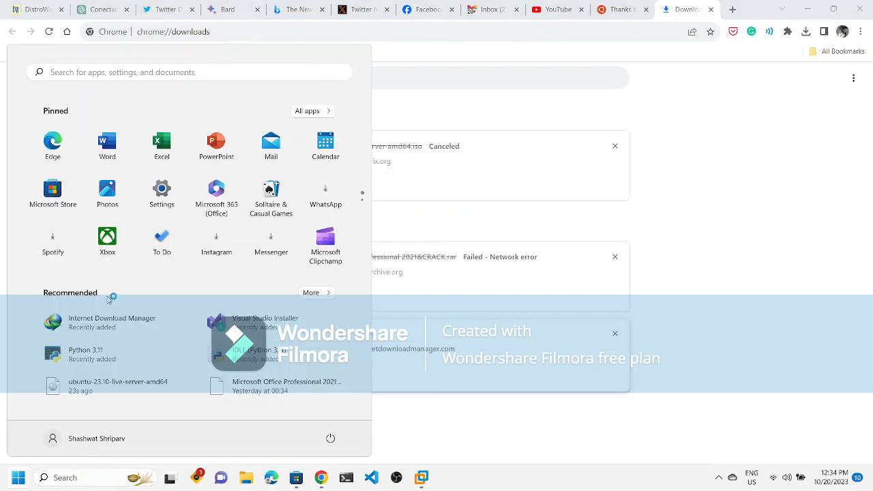
click(105, 325)
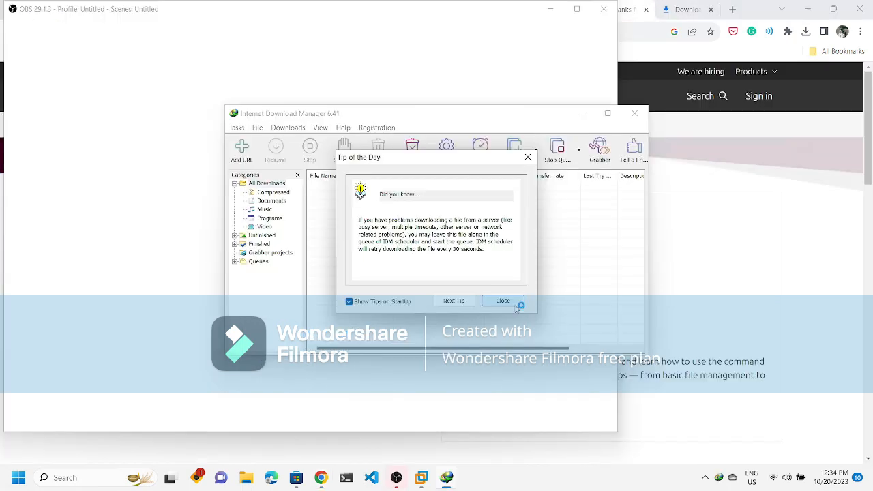
click(508, 302)
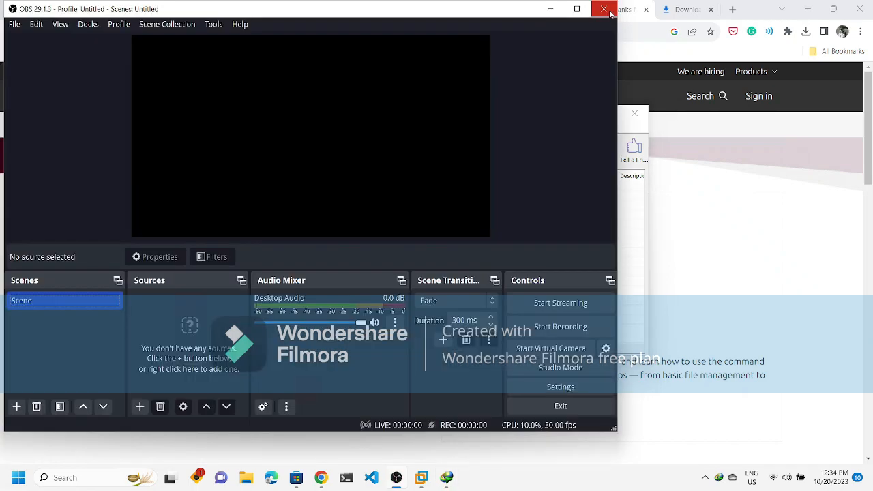
Close OBS, choose the save location for the Ubuntu ISO, and start the IDM download.
click(604, 9)
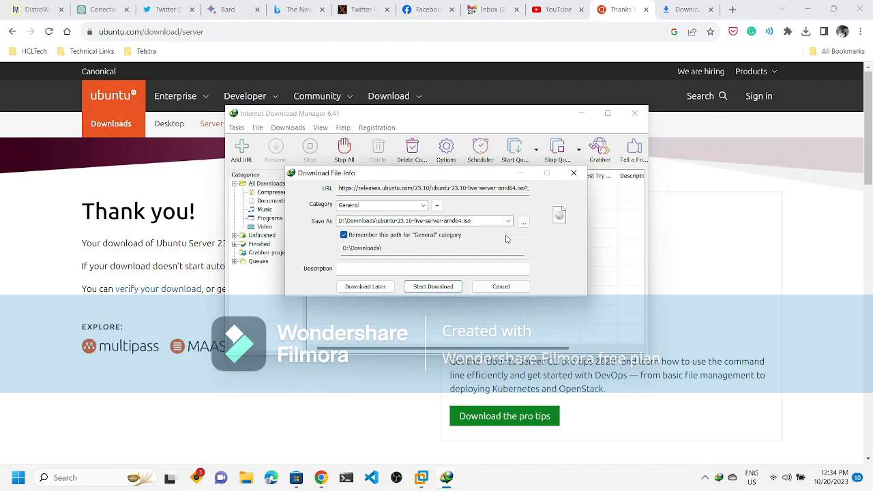
click(523, 223)
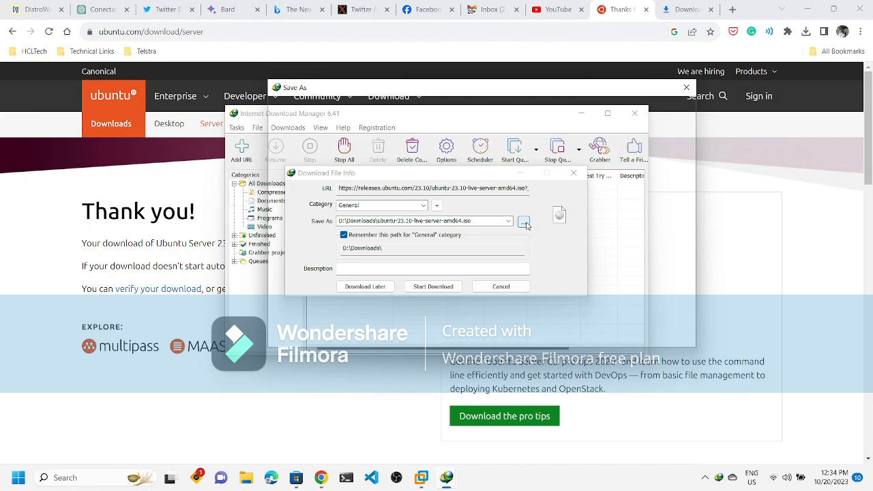
click(443, 285)
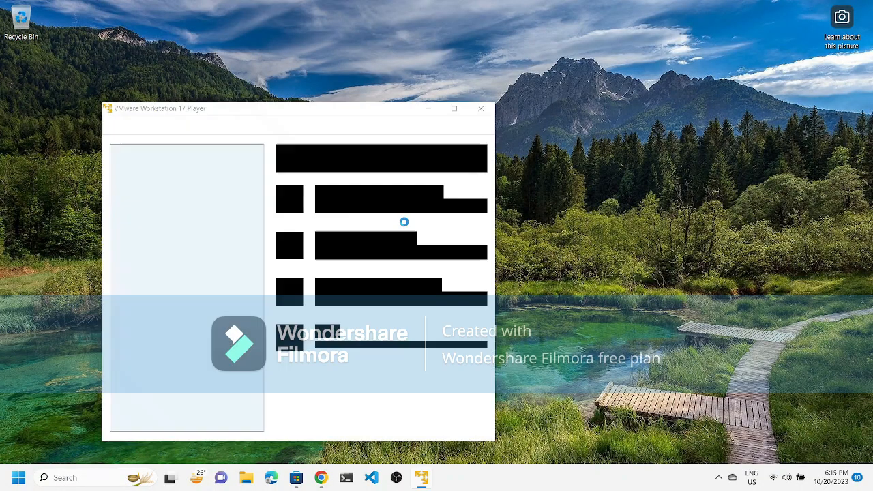
Create a new virtual machine using the ubuntu-23.10 server ISO from D:\Downloads as installer disc.
drag(320, 112, 383, 67)
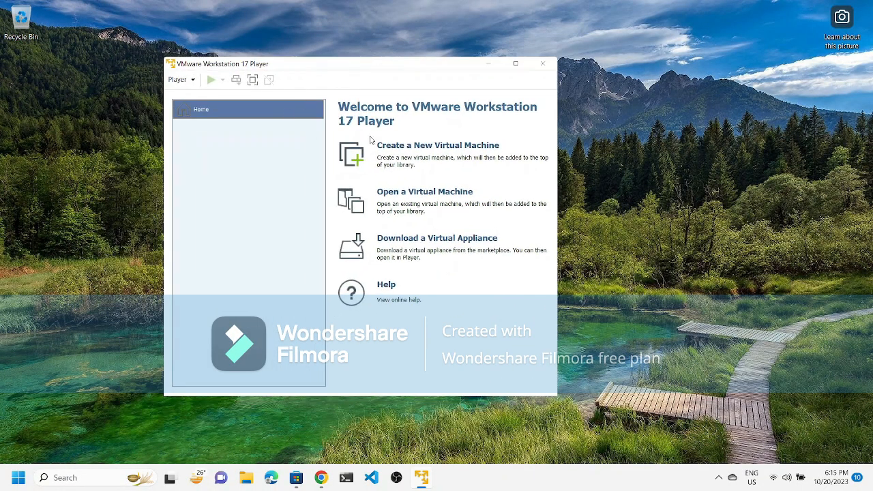
click(418, 167)
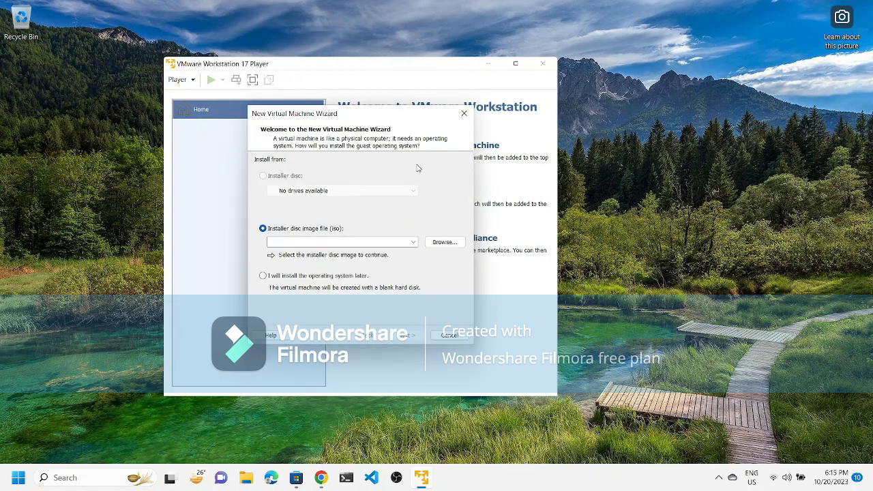
click(444, 243)
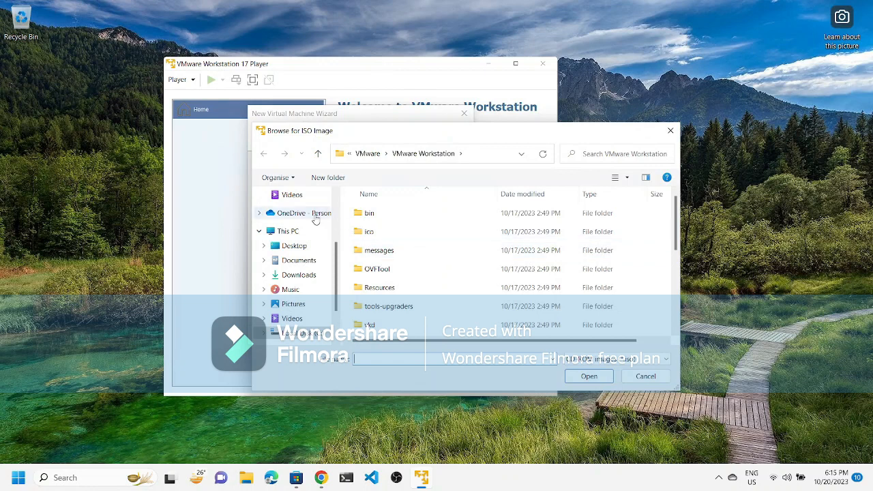
scroll(299, 310, down, 2)
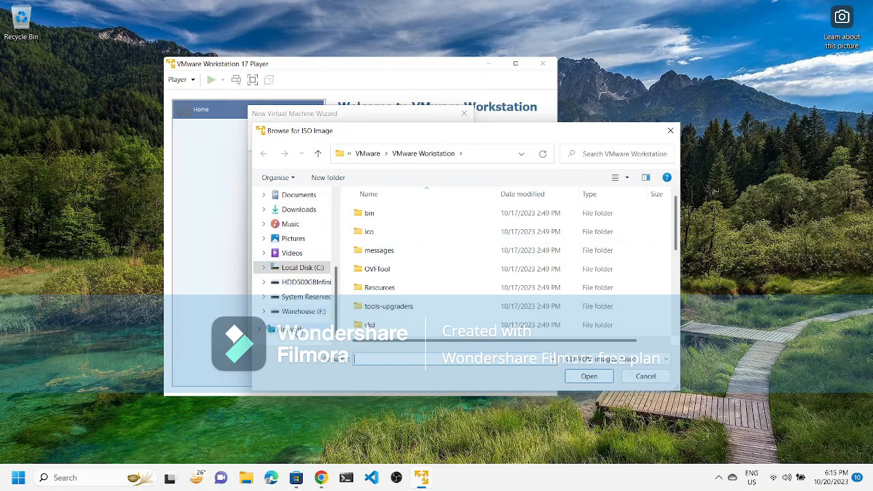
click(297, 282)
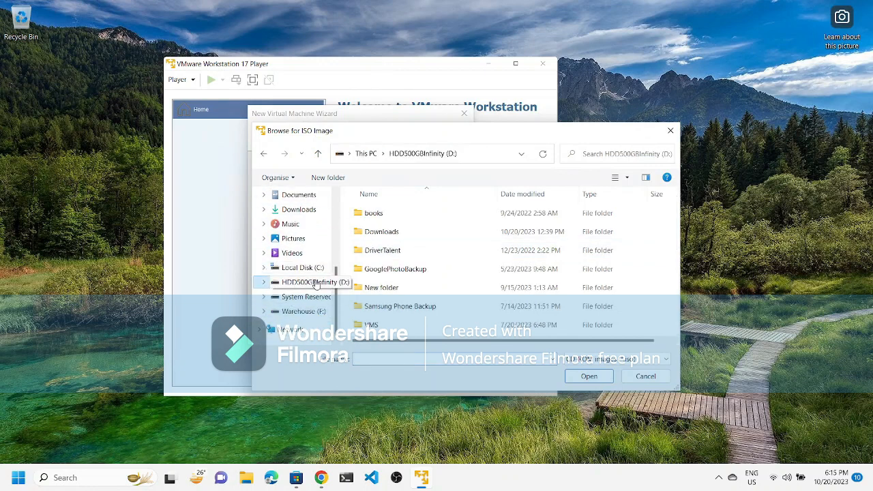
click(399, 233)
double_click(400, 233)
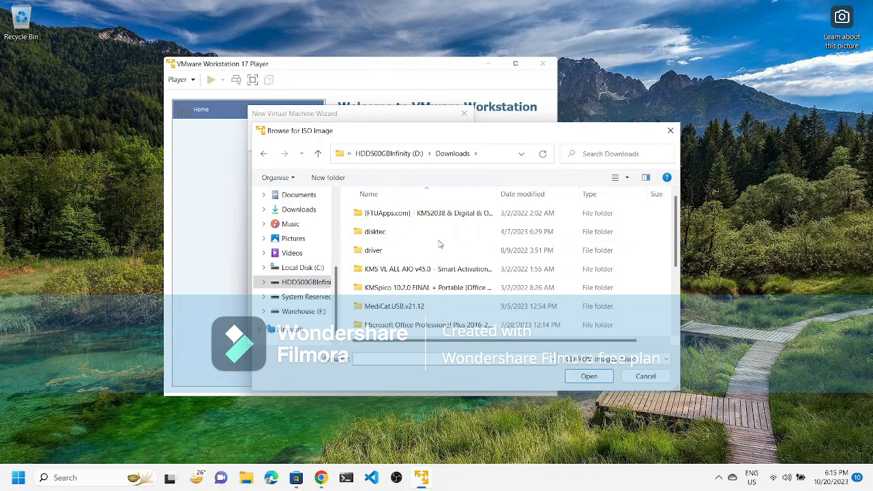
click(560, 197)
double_click(402, 216)
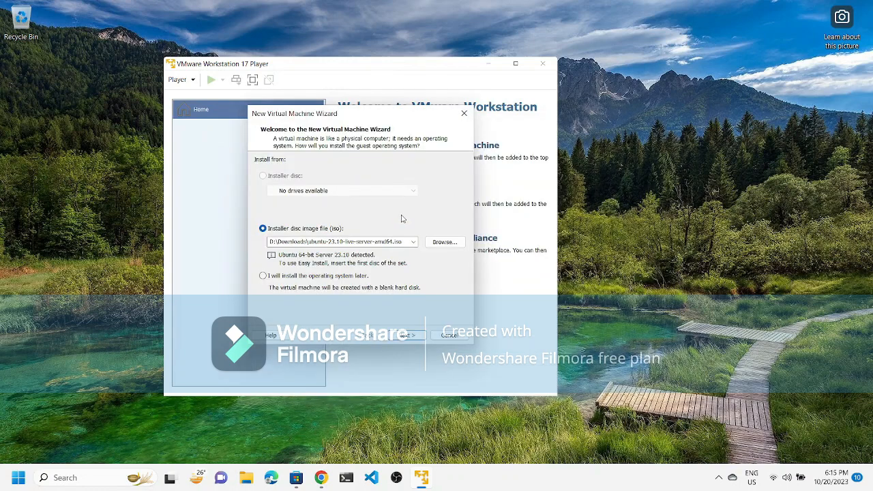
click(406, 335)
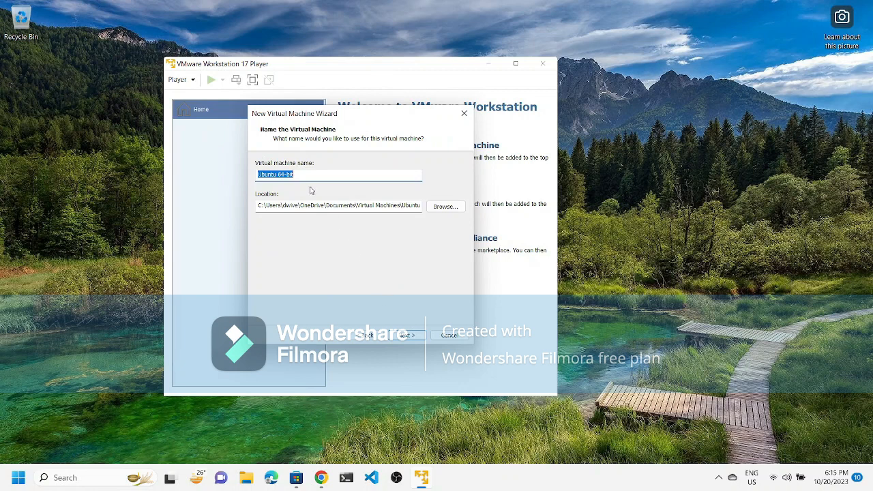
Name the VM Node1 and create a new Cluster folder under F:\VMs for it.
text(Node1)
click(446, 206)
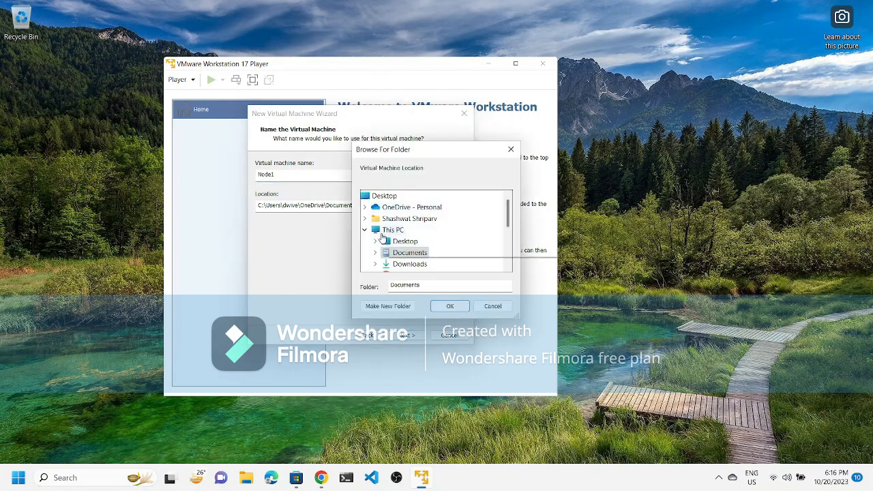
double_click(378, 232)
double_click(378, 232)
scroll(409, 239, down, 2)
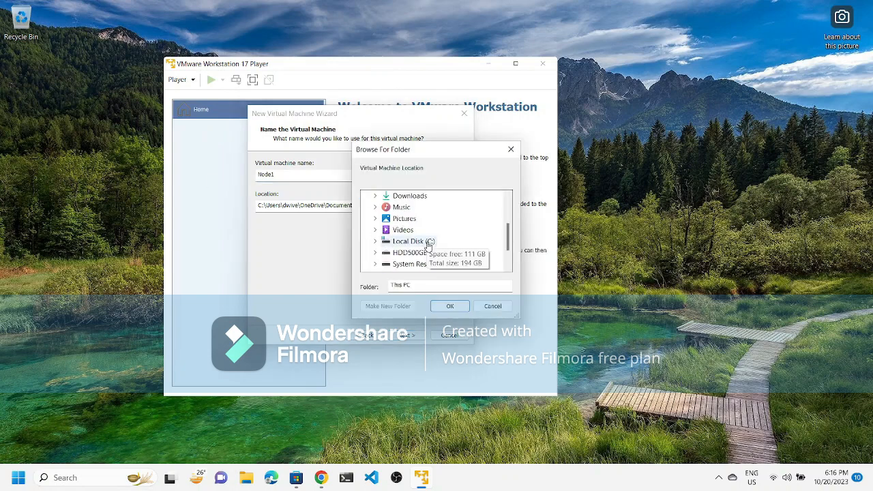
double_click(420, 243)
scroll(420, 249, down, 2)
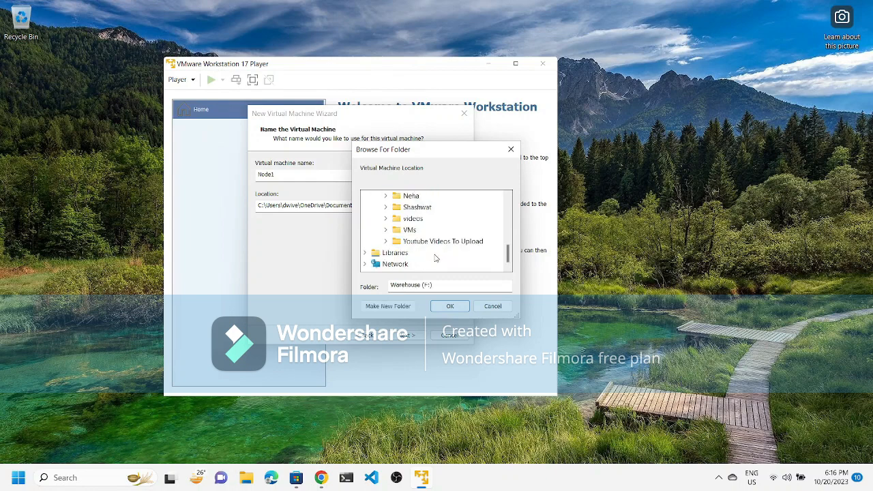
double_click(409, 232)
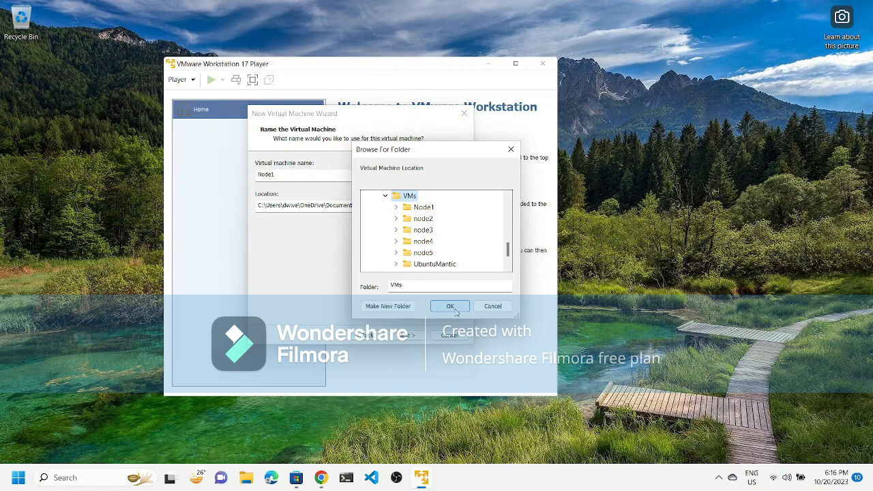
right_click(409, 196)
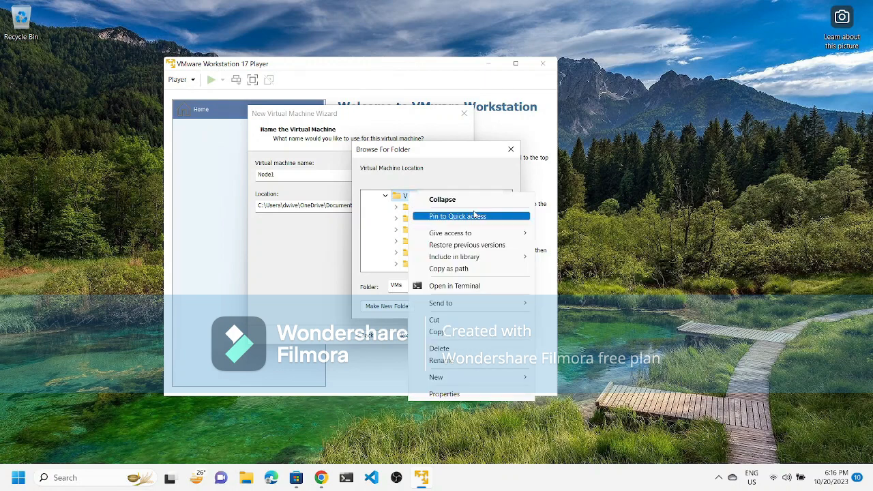
key(Escape)
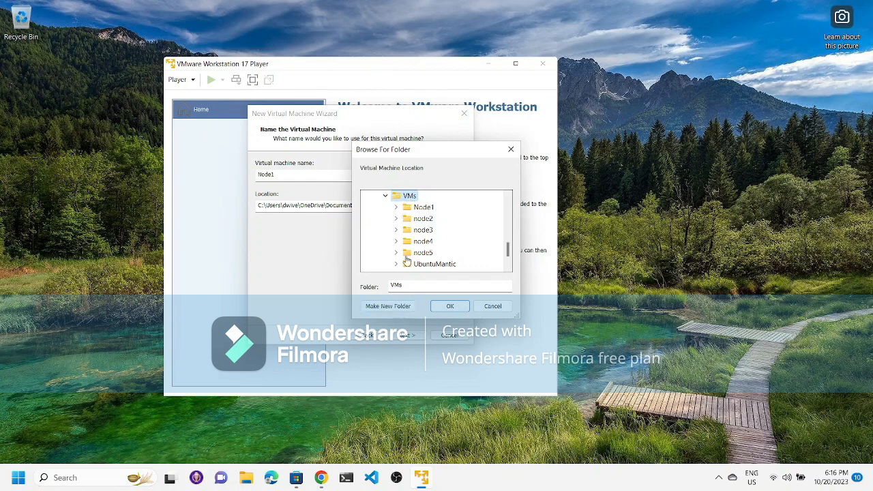
click(393, 311)
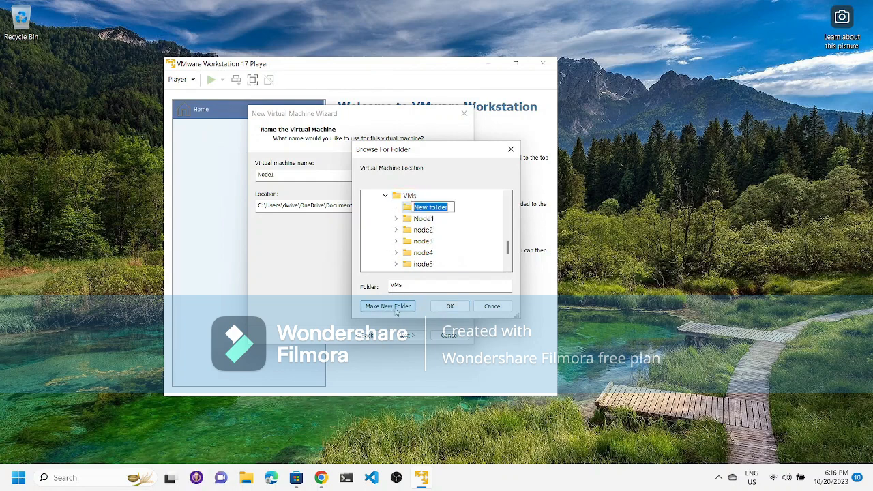
text(Cluster)
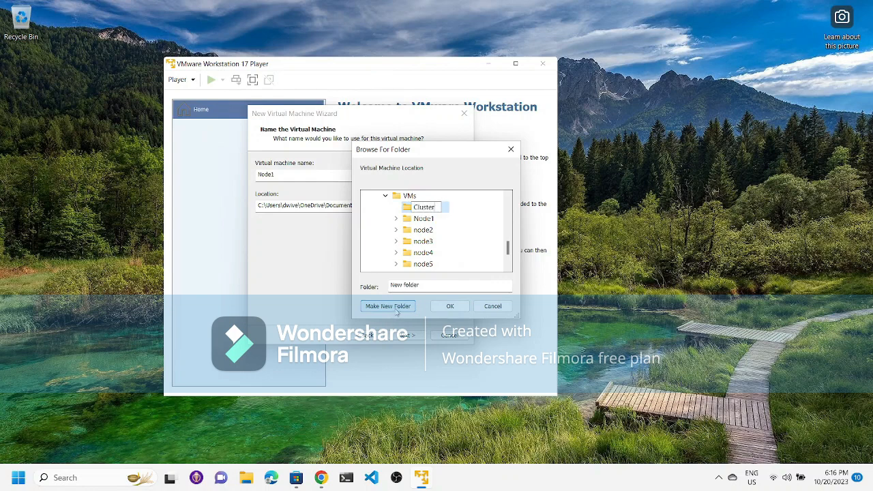
key(Return)
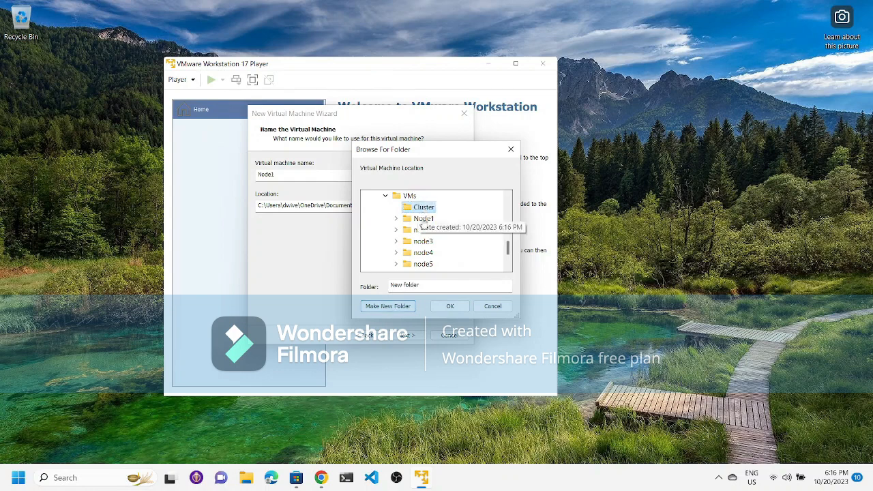
click(451, 306)
Set the location to F:\VMs\Cluster\node1 and change the VM name to lowercase node1.
click(326, 206)
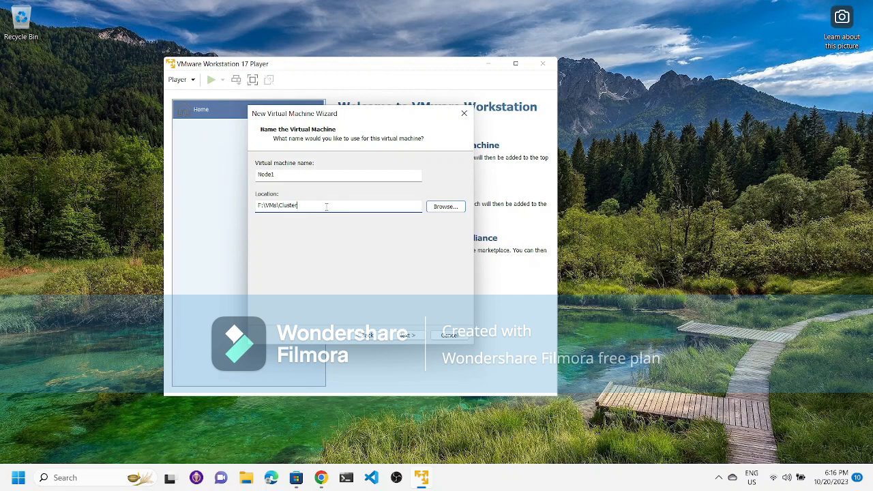
text(\node1)
click(288, 175)
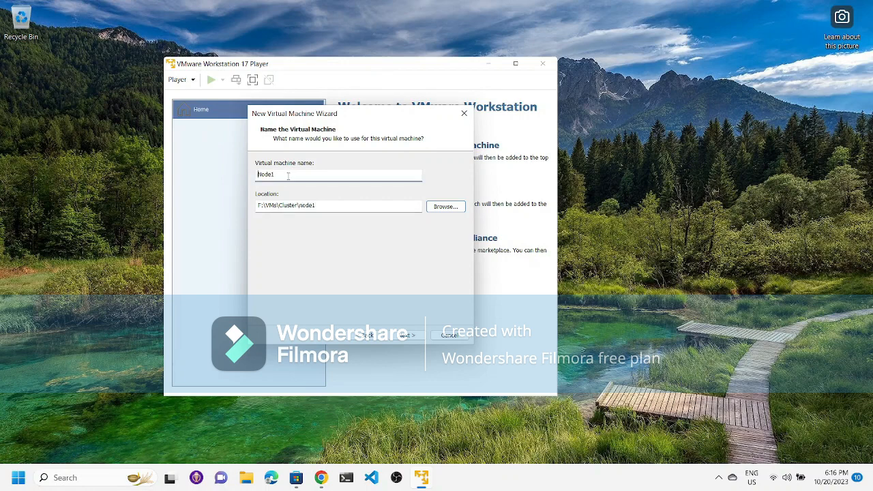
key(Delete)
text(n)
Keep the 20 GB split virtual disk and go to hardware customization from the summary.
click(408, 335)
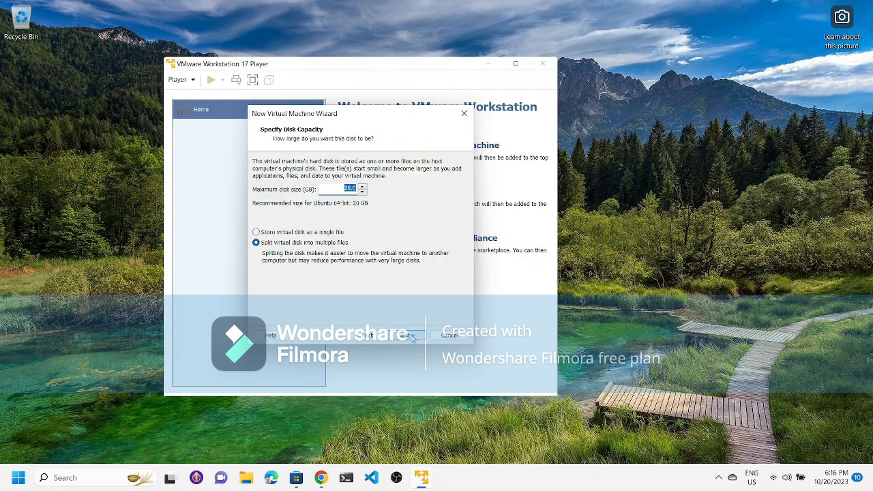
click(350, 191)
click(409, 335)
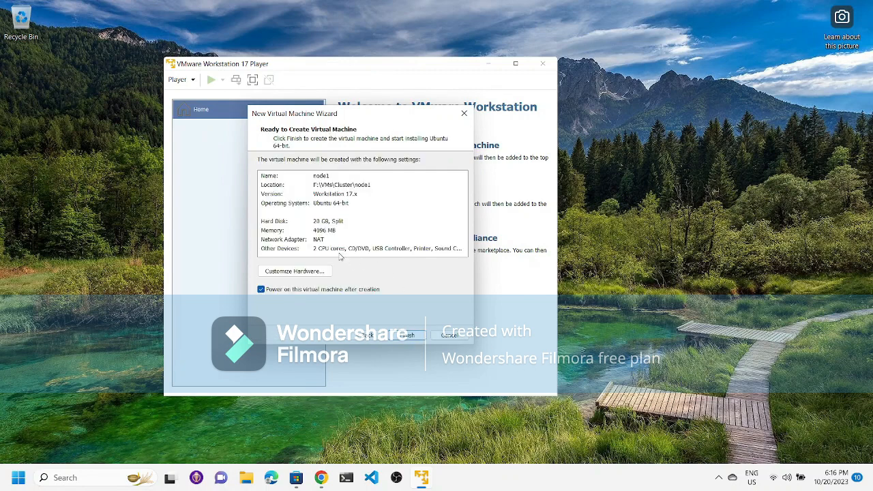
click(316, 271)
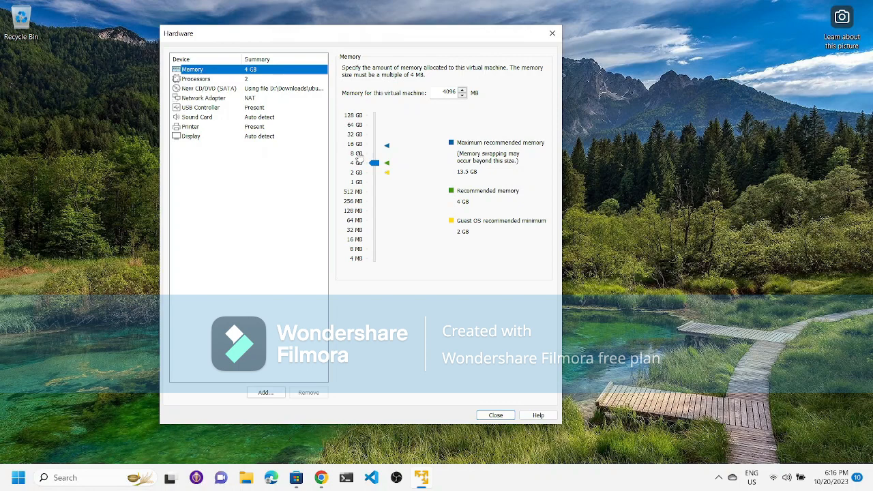
Review the processor, CD/DVD, NAT network, USB, sound, printer and display settings.
click(239, 80)
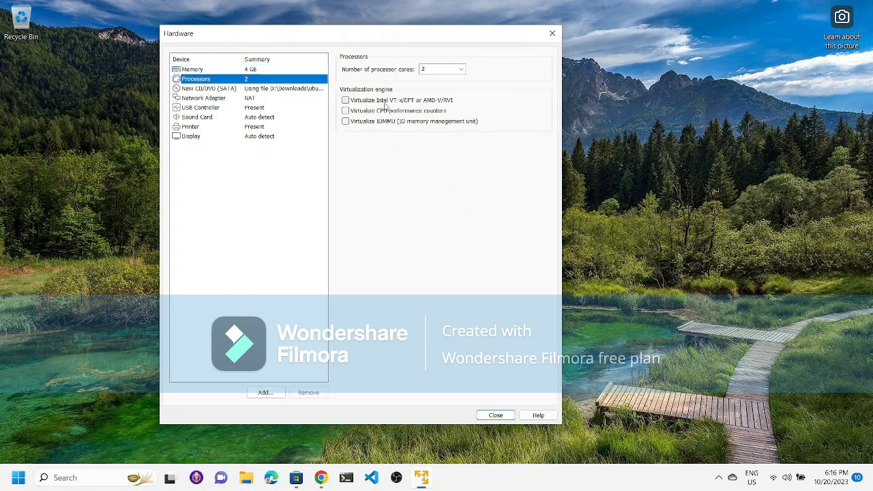
click(239, 88)
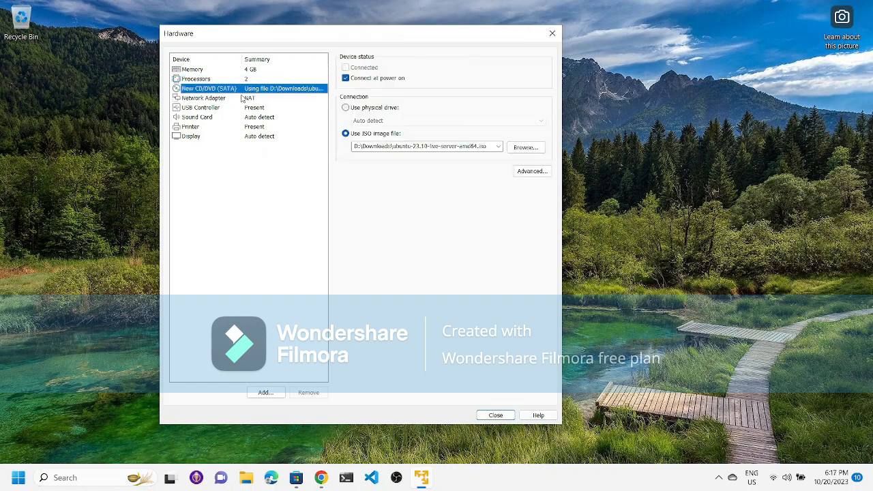
click(245, 99)
click(346, 134)
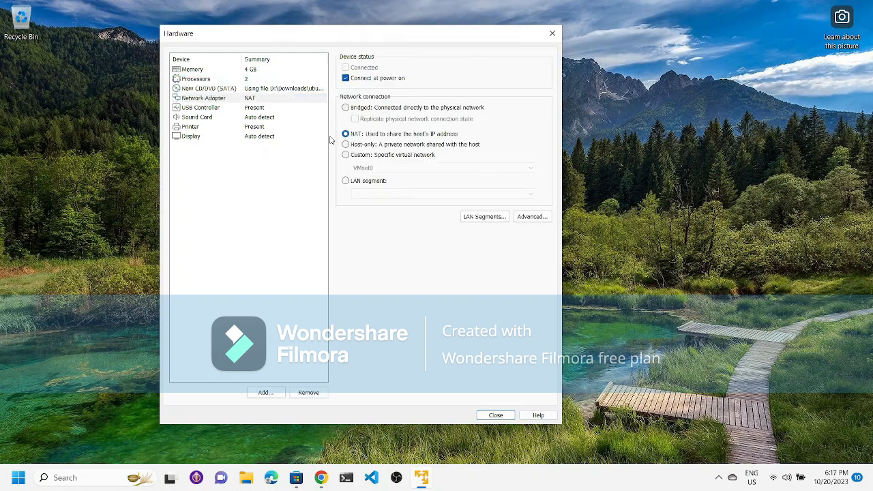
click(253, 109)
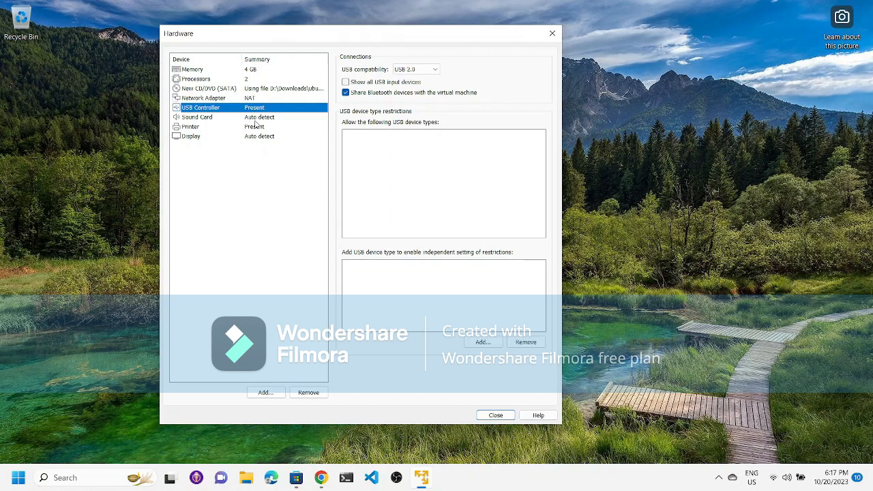
click(258, 101)
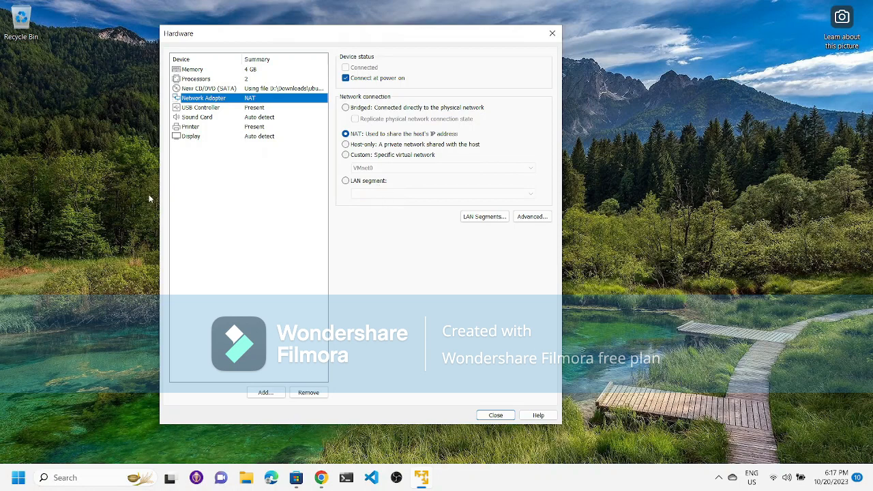
click(202, 109)
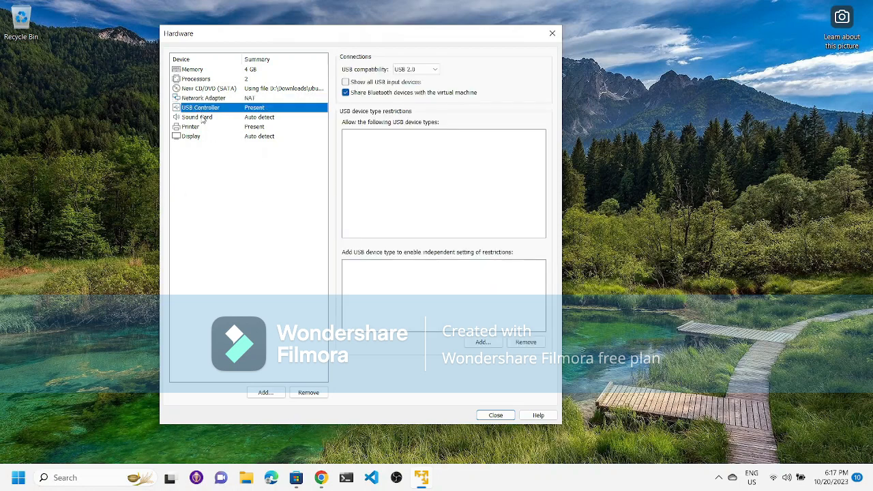
click(200, 118)
click(197, 127)
click(195, 137)
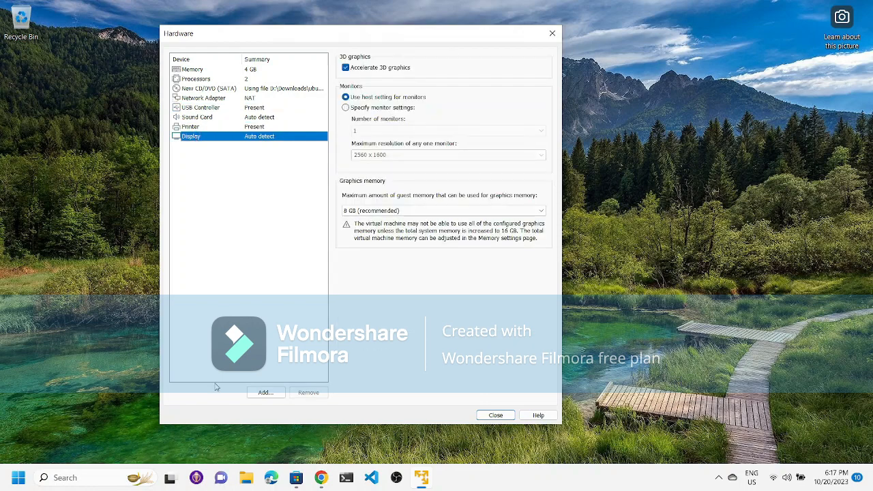
Browse the Add Hardware options (TPM, Generic SCSI Device, Printer) and cancel without adding.
click(263, 393)
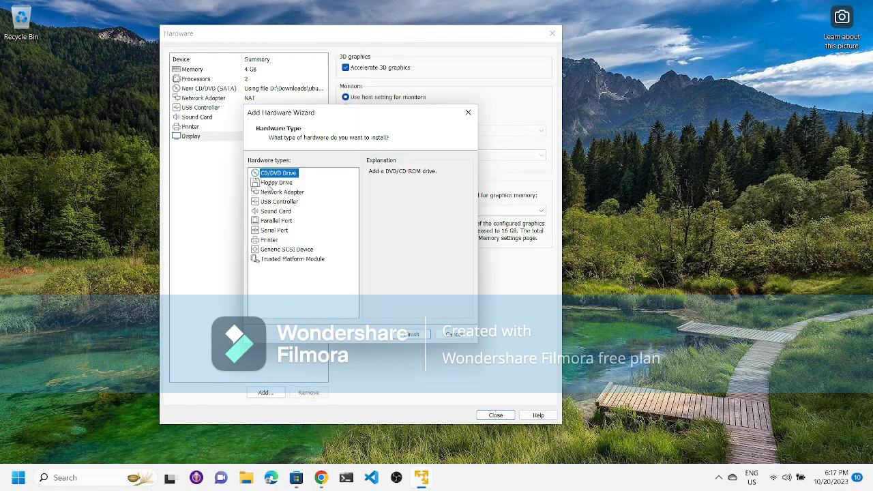
click(271, 260)
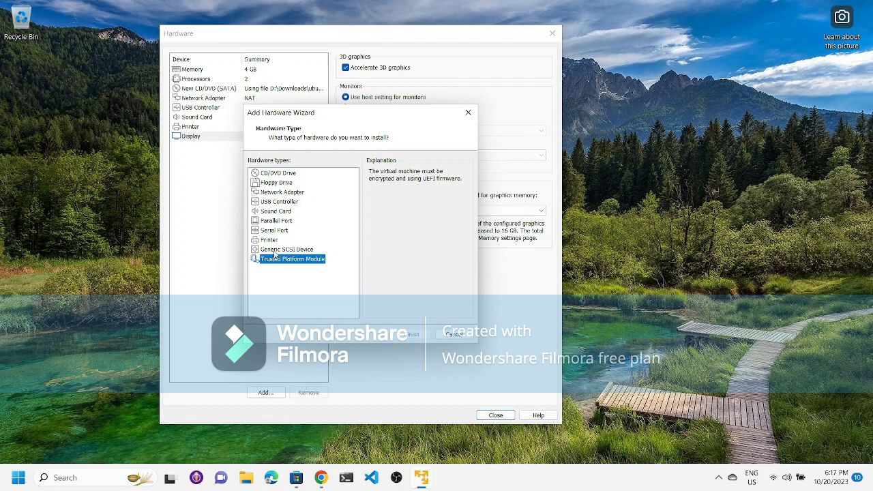
click(274, 251)
click(286, 260)
click(274, 251)
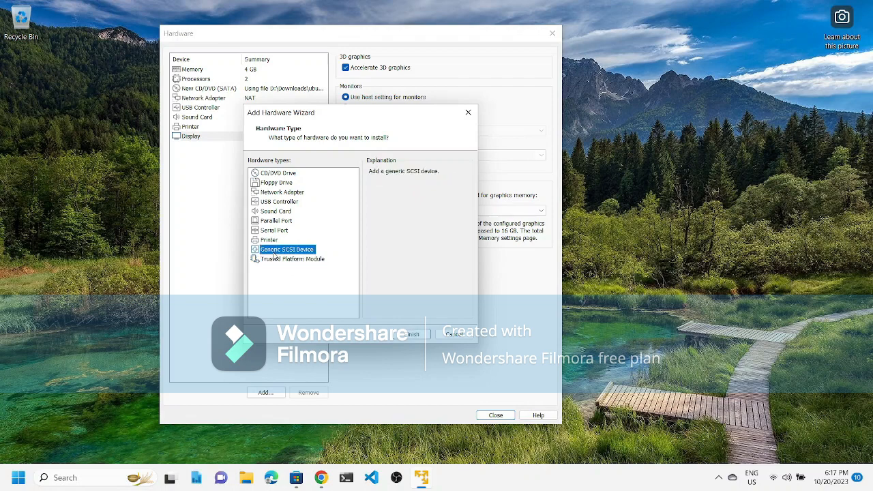
click(273, 241)
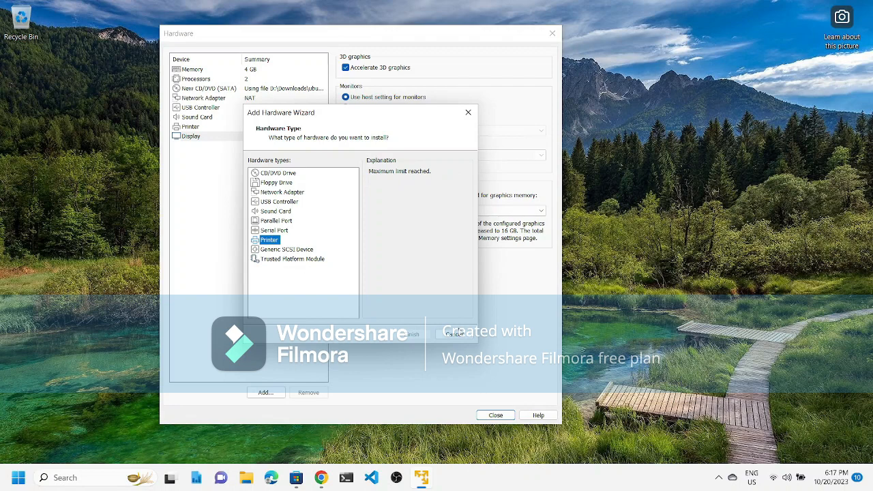
click(455, 334)
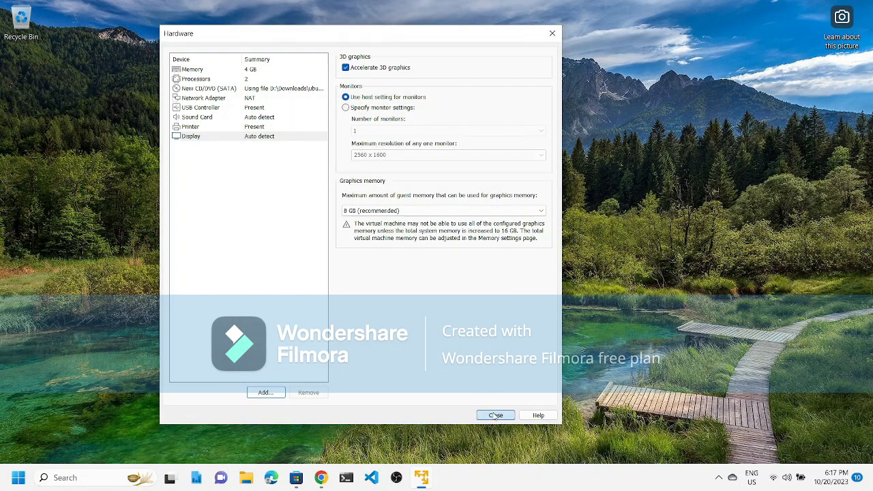
Set display graphics memory to 1 GB and close the hardware settings.
click(383, 212)
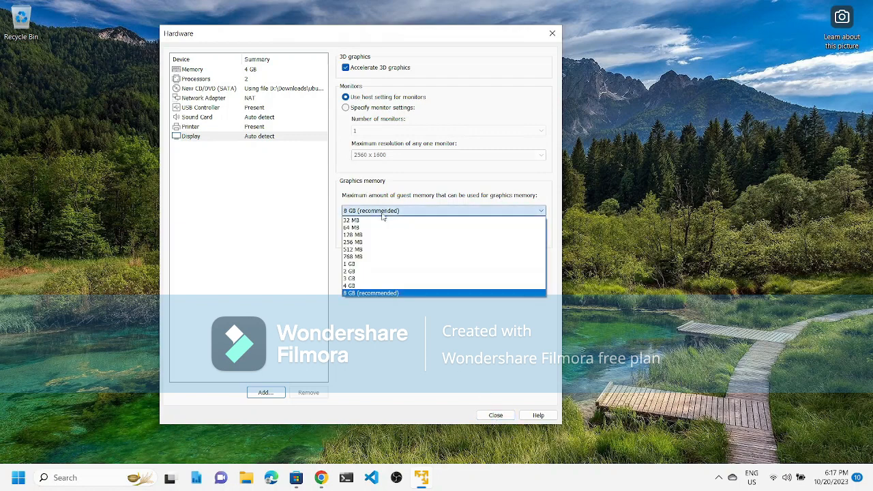
click(363, 264)
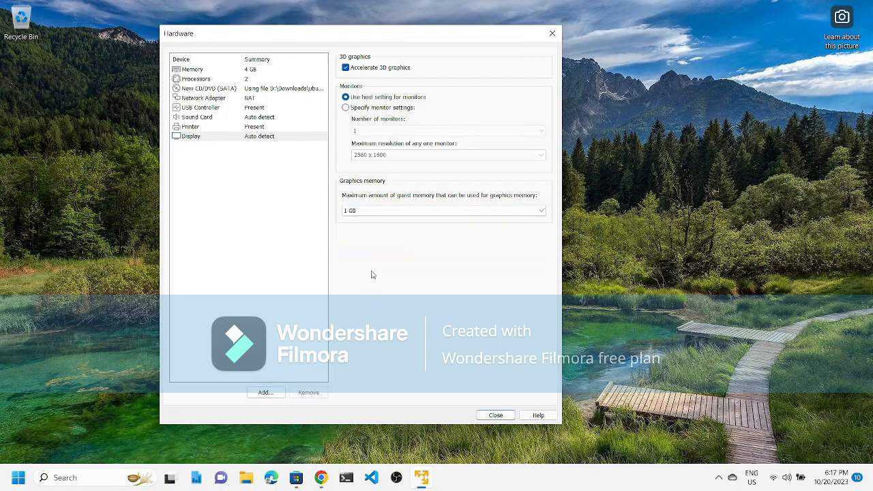
click(495, 415)
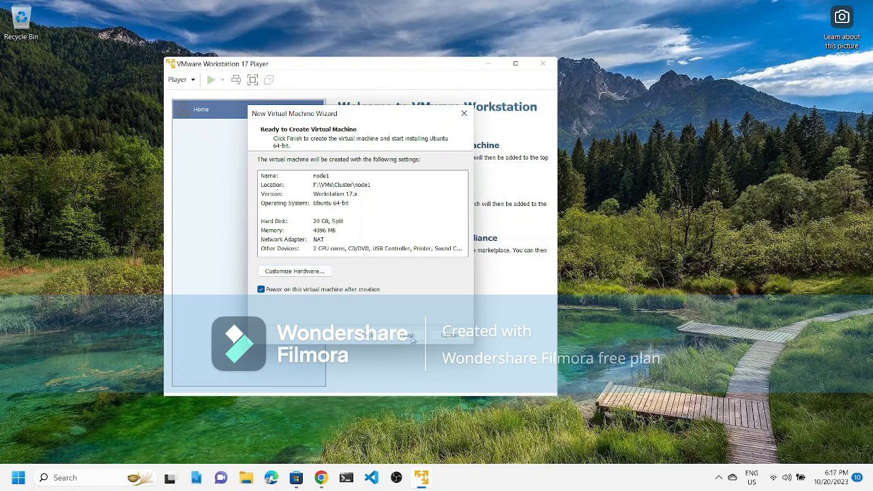
Finish creating node1, switch it to full screen, and boot Try or Install Ubuntu Server.
click(411, 337)
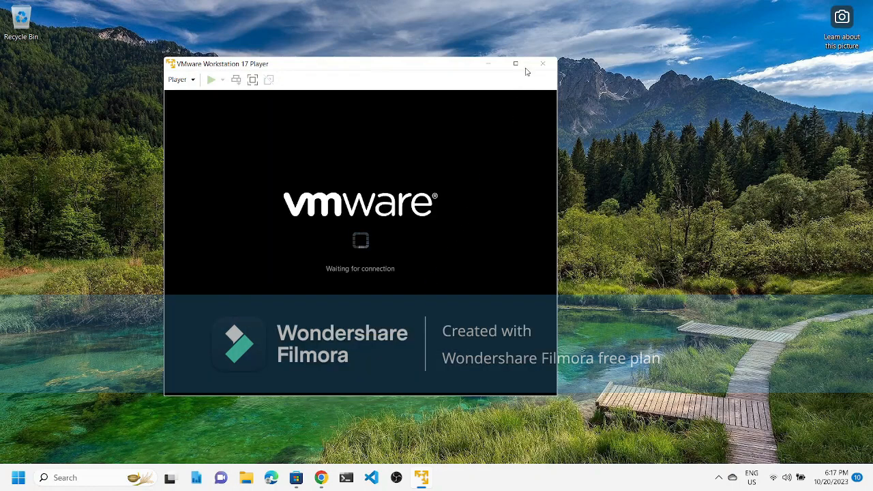
click(252, 79)
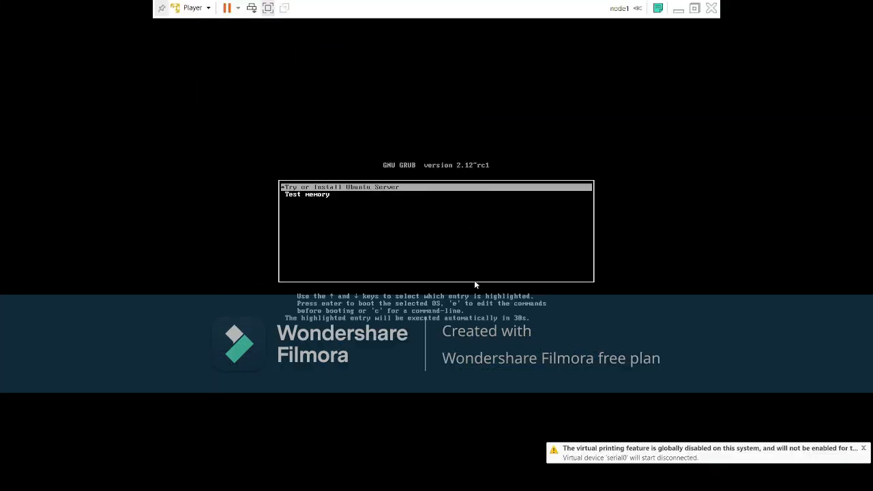
key(Return)
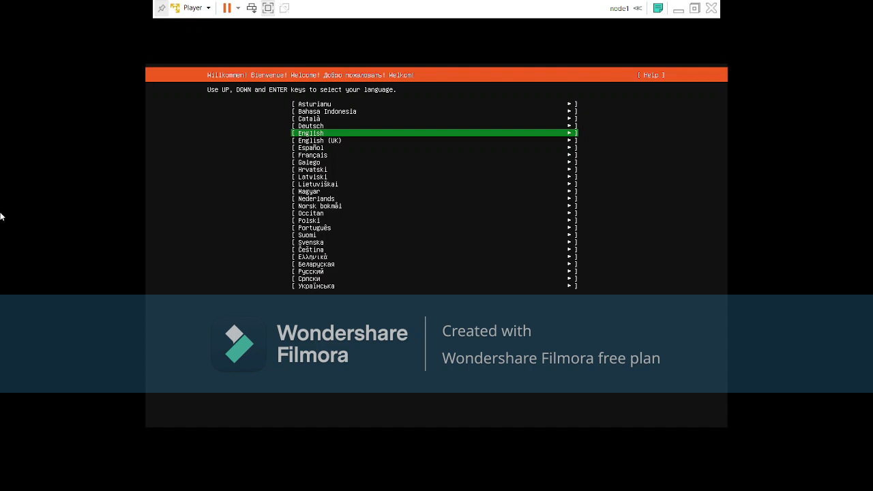
Choose English as the installer language.
key(Up)
key(Down)
key(Up)
key(Down)
key(Return)
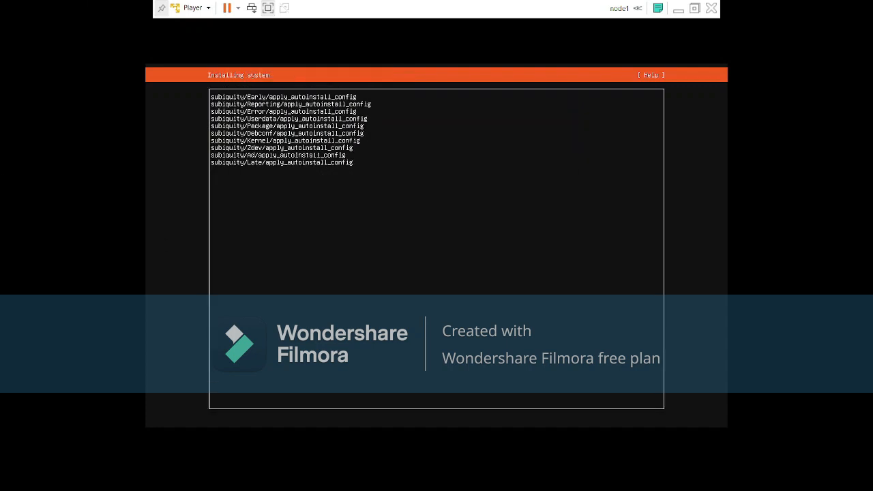
Keep the US keyboard layout and the standard Ubuntu Server install type.
key(Down)
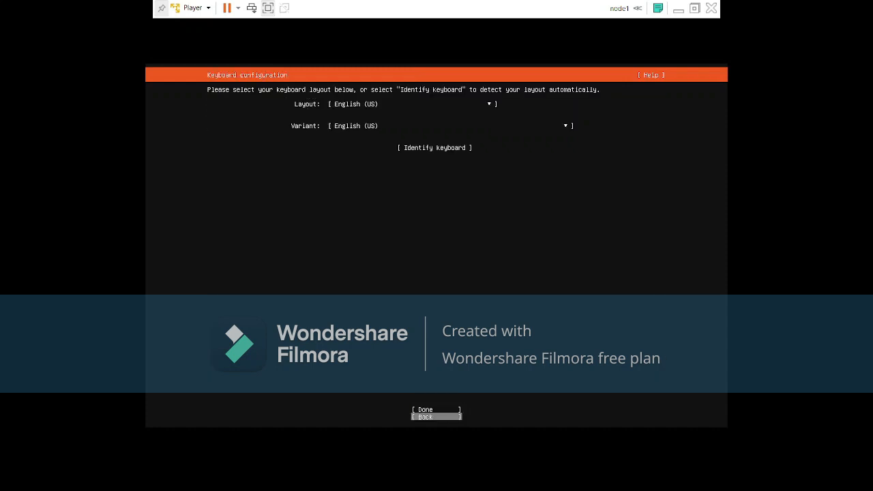
key(Up)
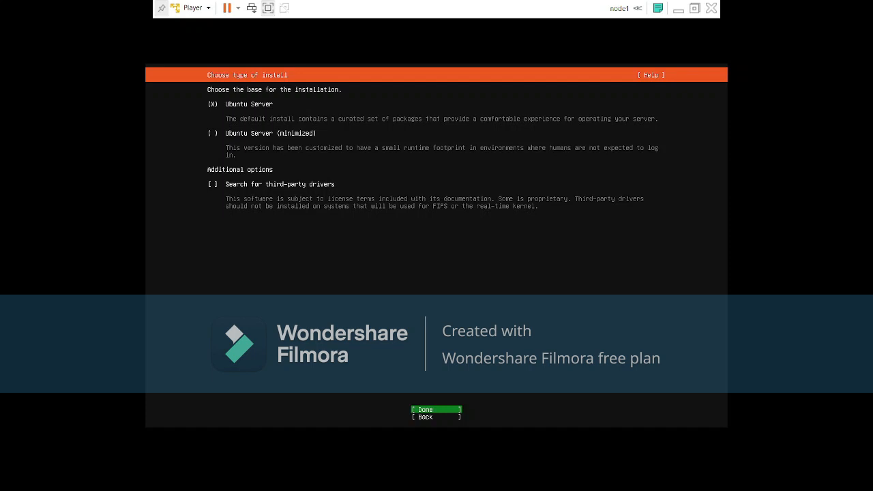
key(Tab)
key(Tab)
key(Tab)
key(Tab)
key(Return)
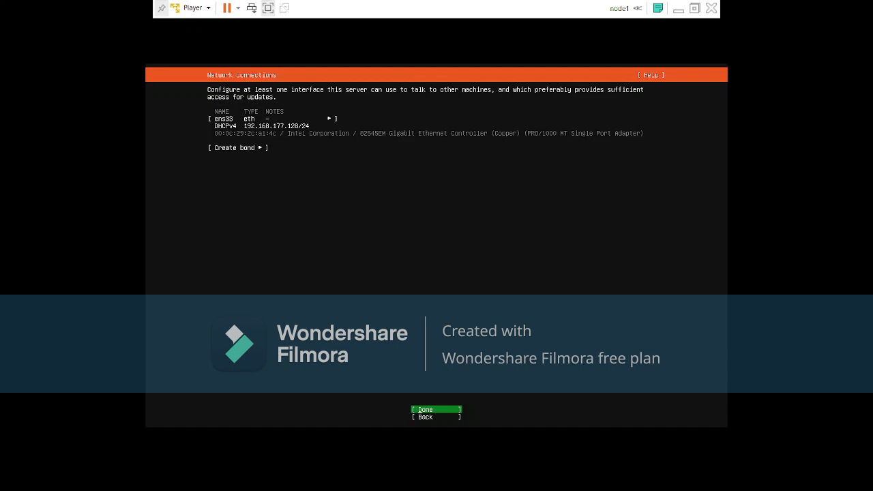
Accept the ens33 DHCPv4 network configuration and leave the proxy address blank.
key(Up)
key(Up)
key(Down)
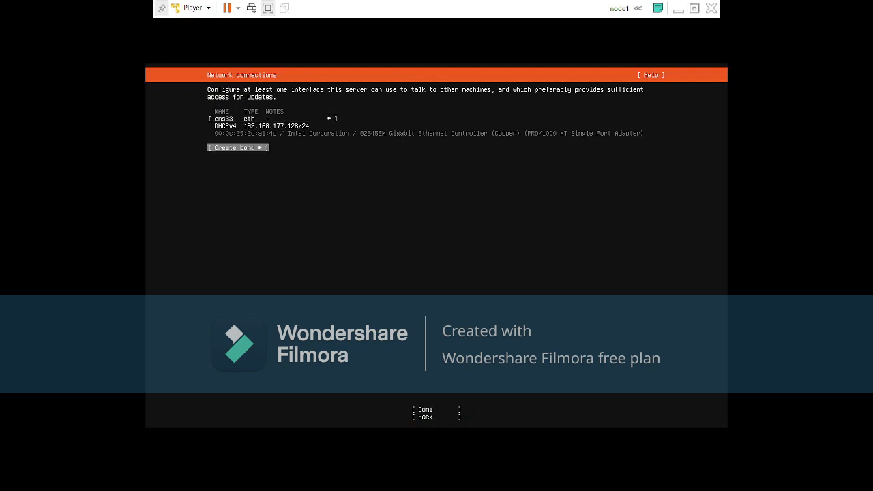
key(Down)
key(Return)
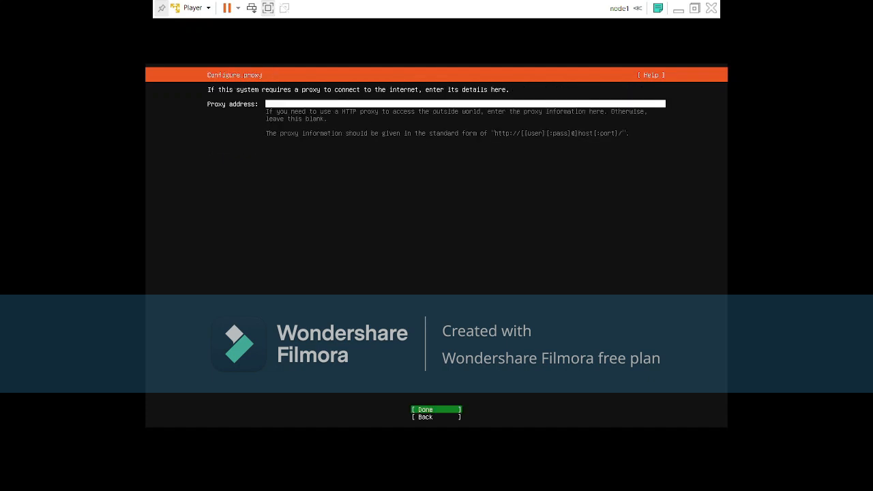
key(Return)
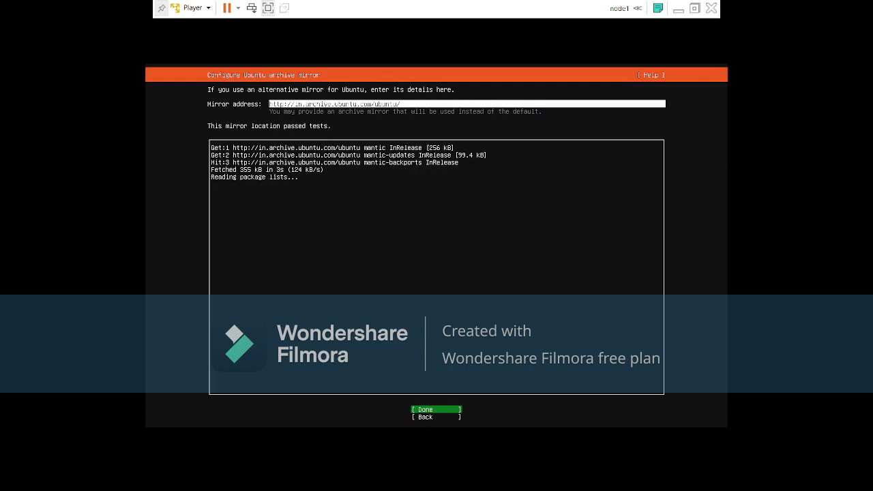
Accept the default mirror and whole-disk LVM storage, then move focus to Continue.
key(Return)
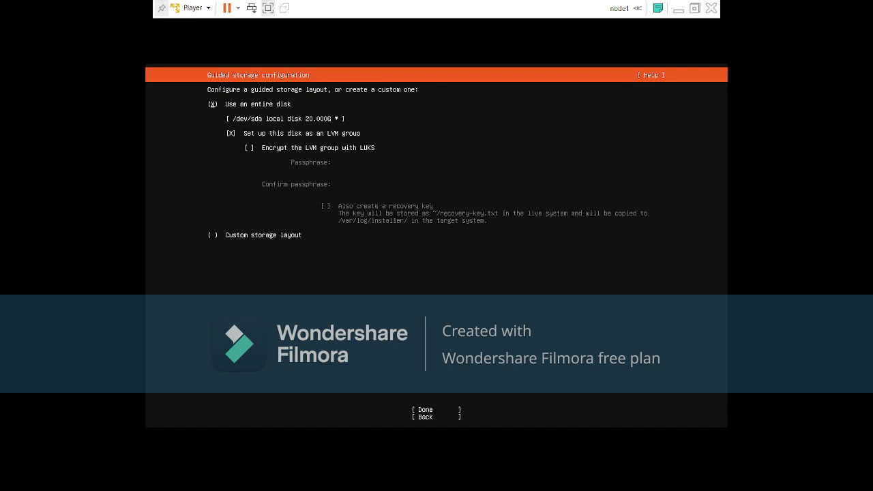
key(Down)
key(Down)
key(Down)
key(Down)
key(Down)
key(Return)
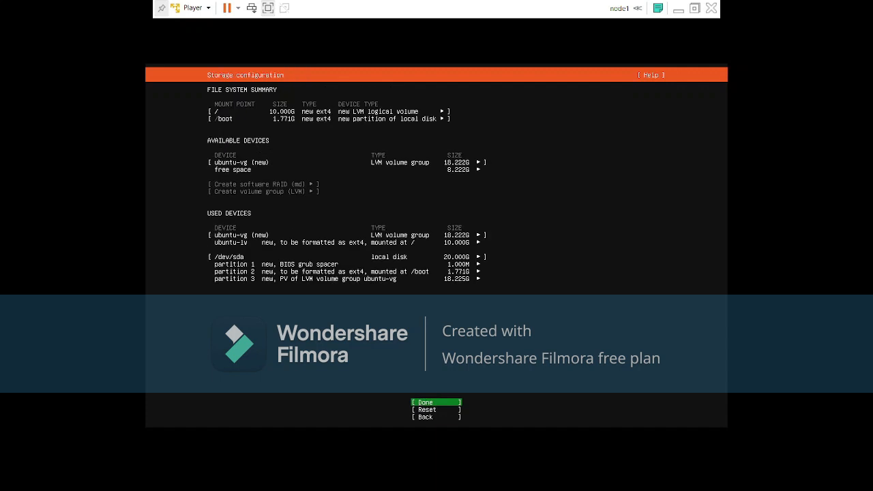
key(Return)
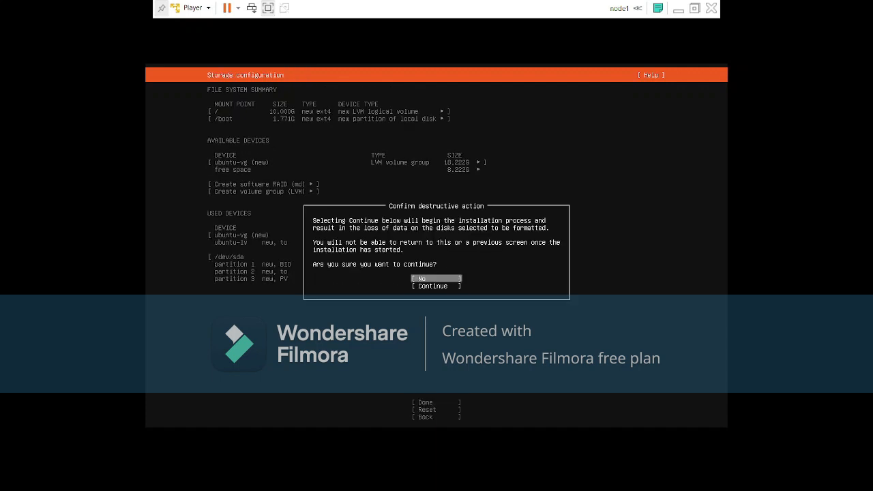
key(Down)
On Profile setup, enter the full name, server name node1, a username and the password twice.
key(Return)
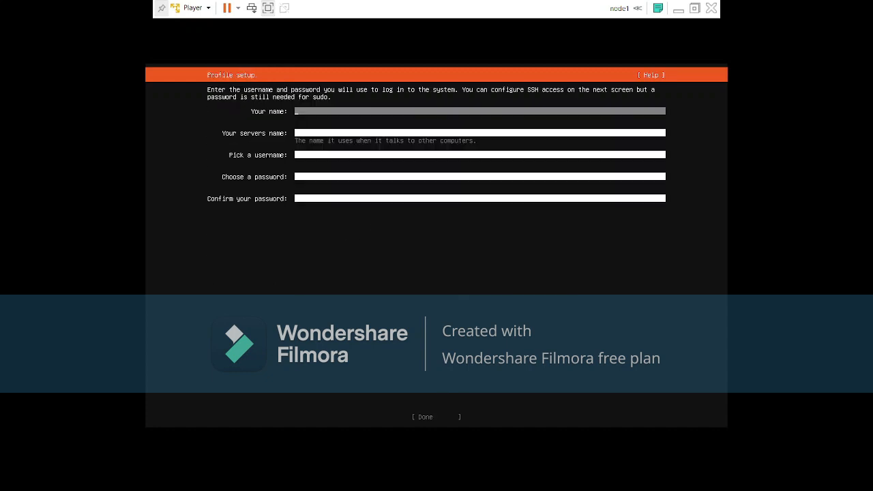
text(Shashwat Shripary)
key(Tab)
text(n)
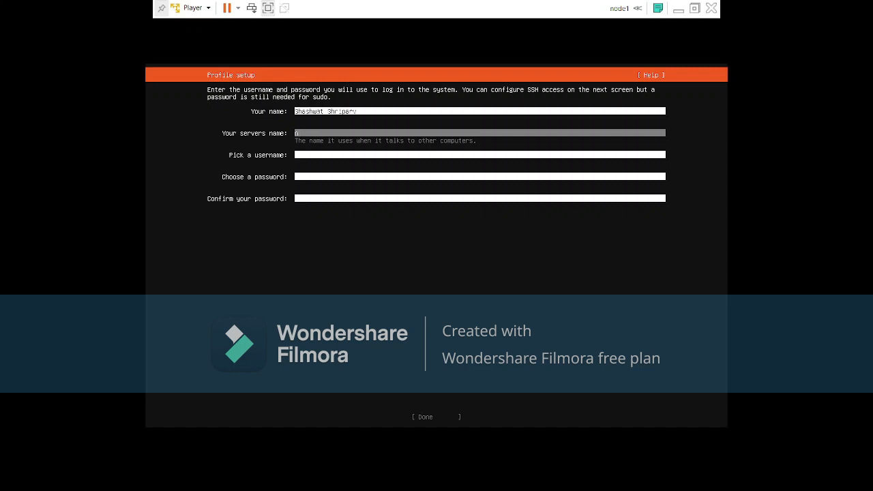
text(ode1)
key(Tab)
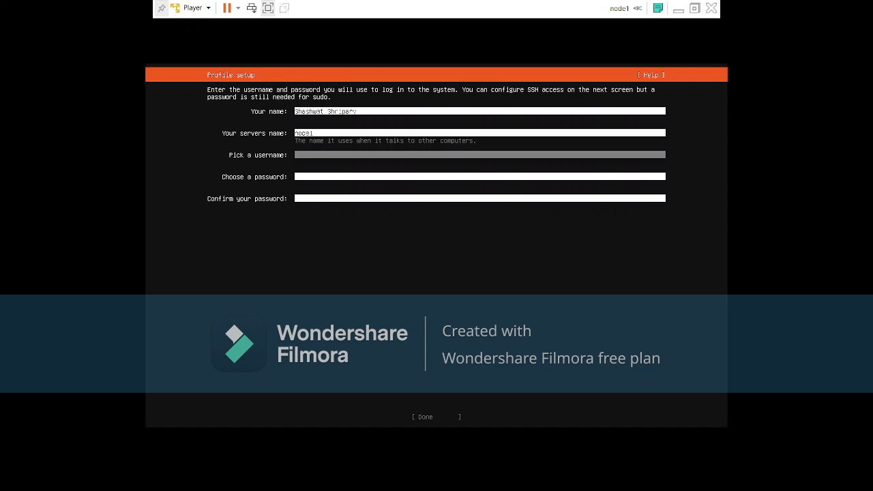
text(shashwat)
key(Tab)
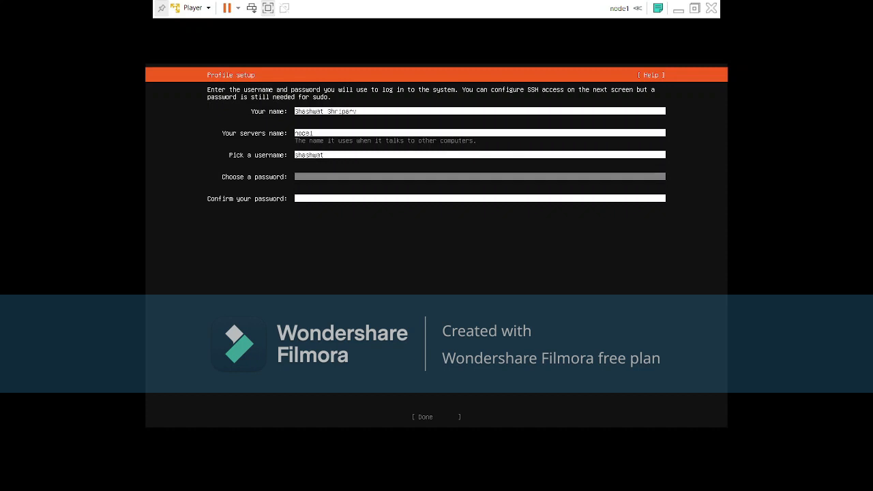
text(******)
key(Tab)
text(******)
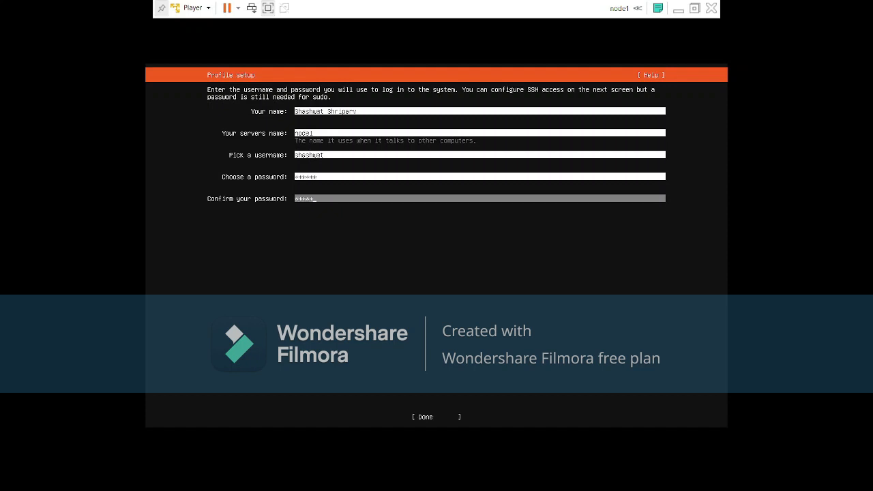
key(Tab)
Submit the profile, tick Install OpenSSH server, and confirm the SSH setup.
key(Return)
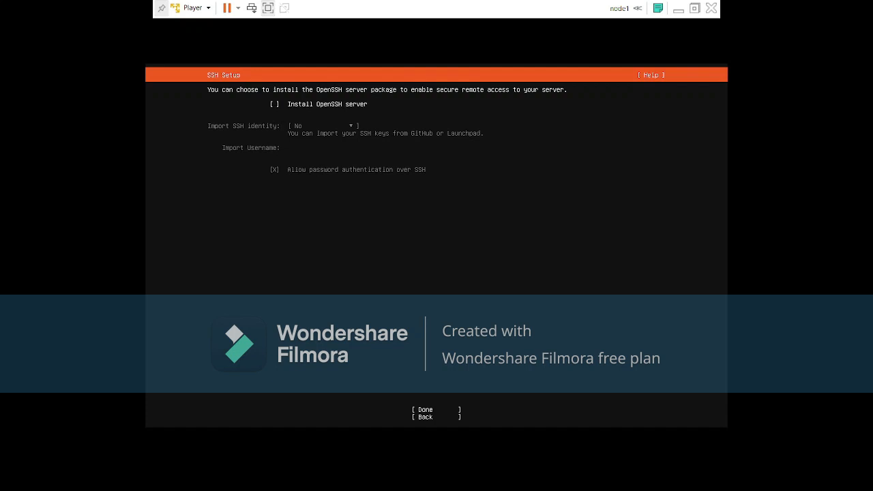
key(space)
key(Tab)
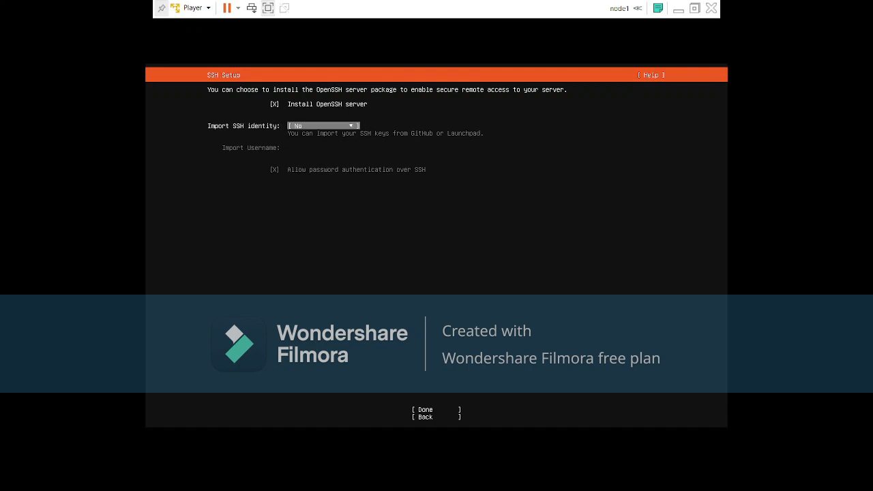
key(Tab)
key(Return)
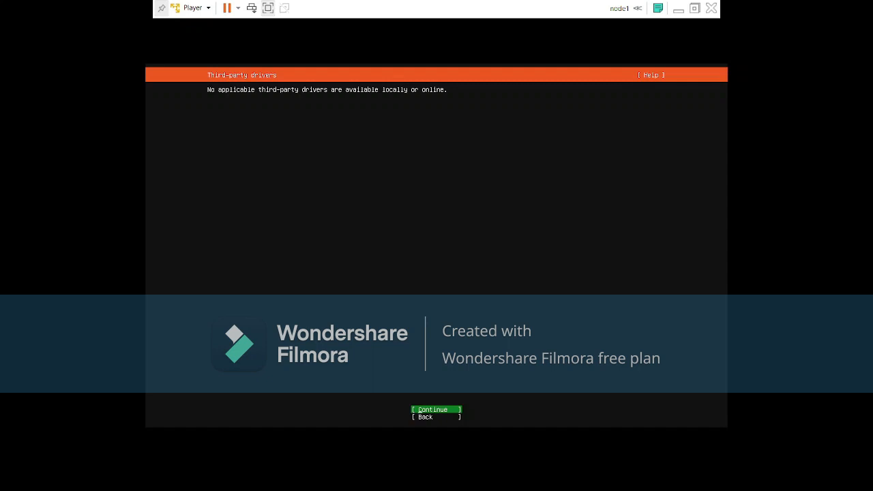
Continue past the Third-party drivers screen without installing any drivers.
key(Down)
key(Up)
key(Return)
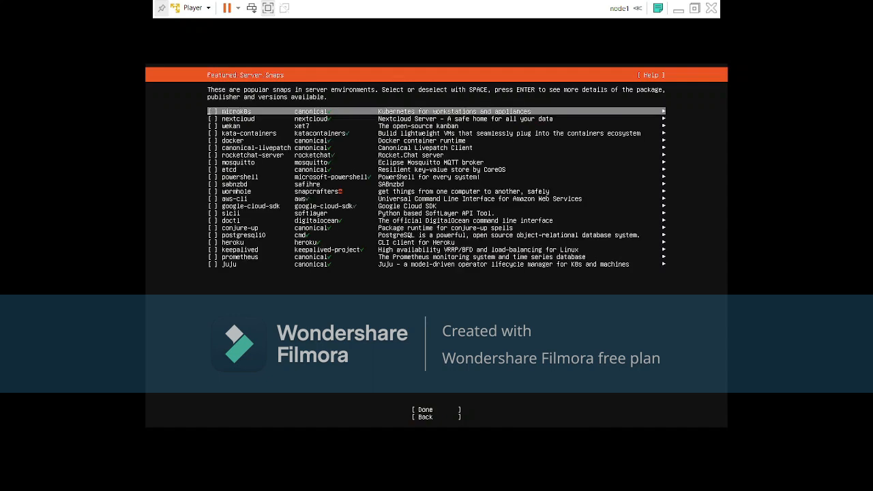
Browse the Featured Server Snaps, leave all unticked, and start the installation.
key(Down)
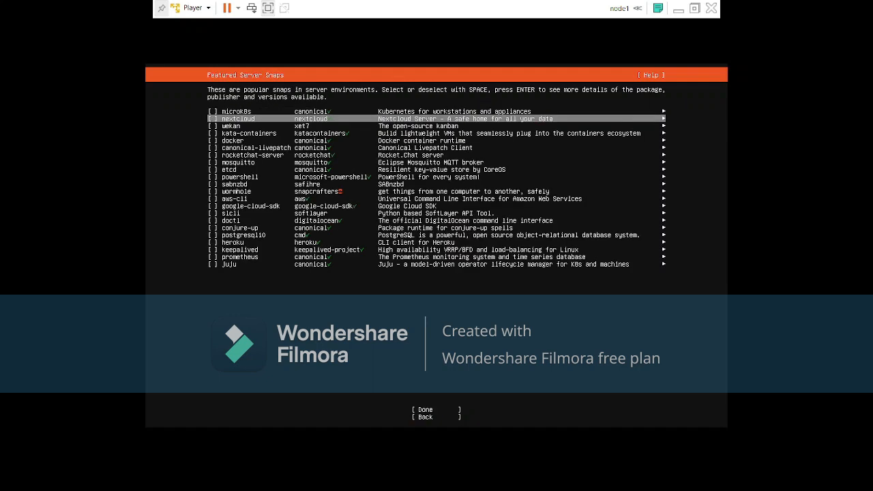
key(Up)
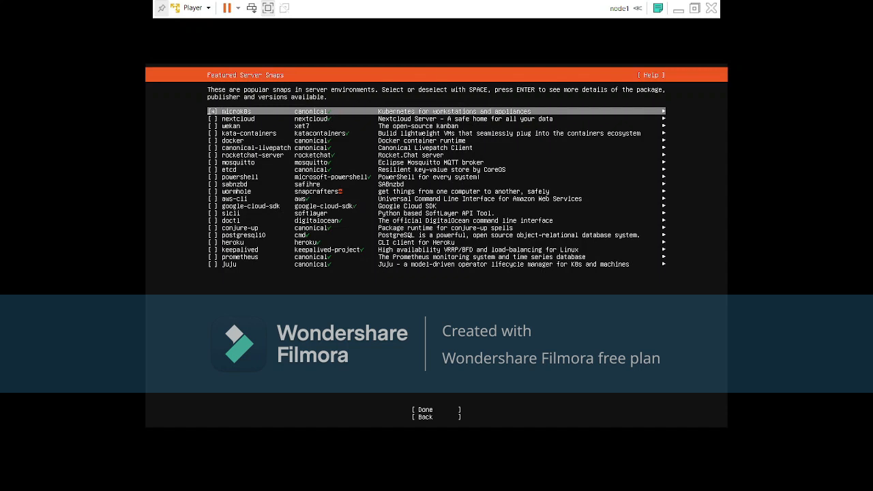
key(Down)
key(Down)
key(Down)
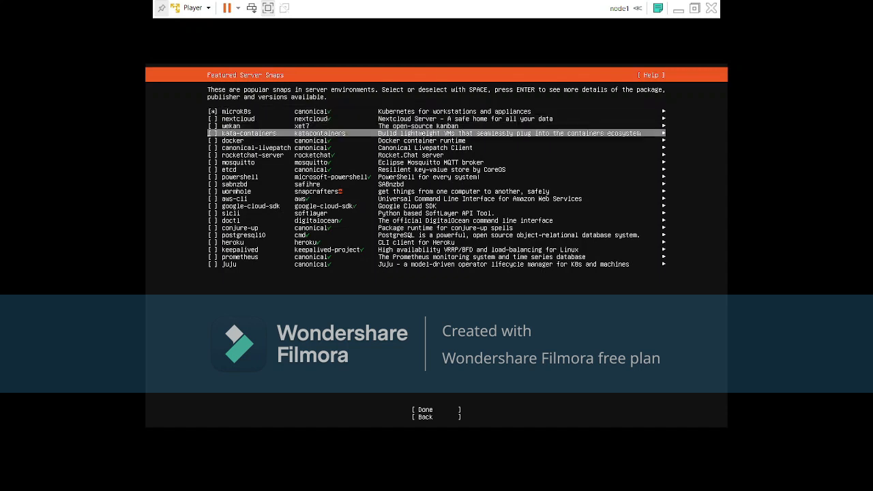
key(Up)
key(Up)
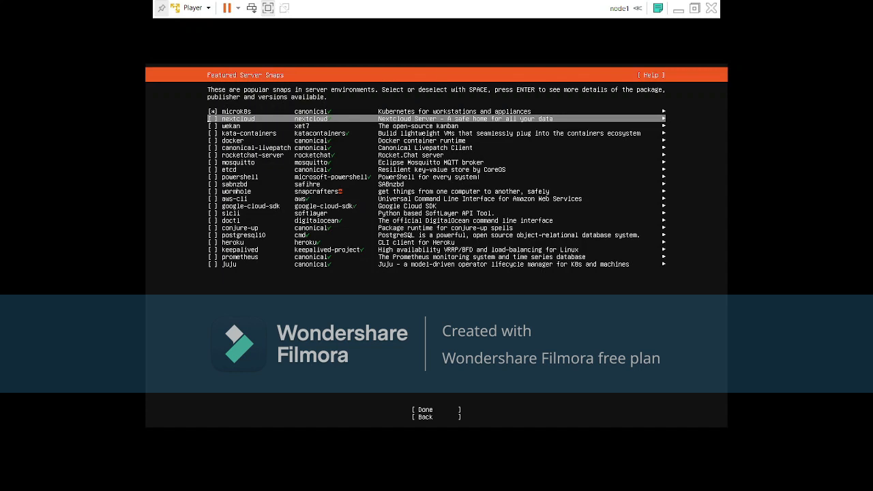
key(Up)
key(Down)
key(Down)
key(Down)
key(Down)
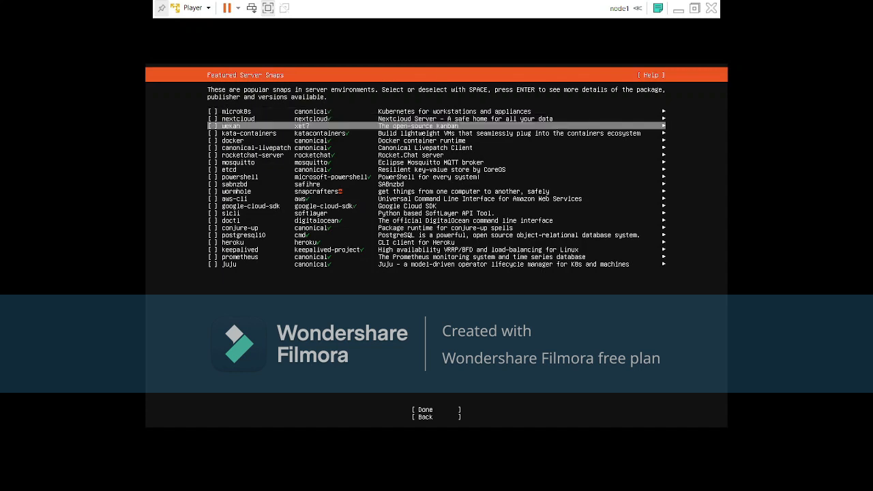
key(Down)
key(Down)
key(Down)
key(Down)
key(Down)
key(Down)
key(Down)
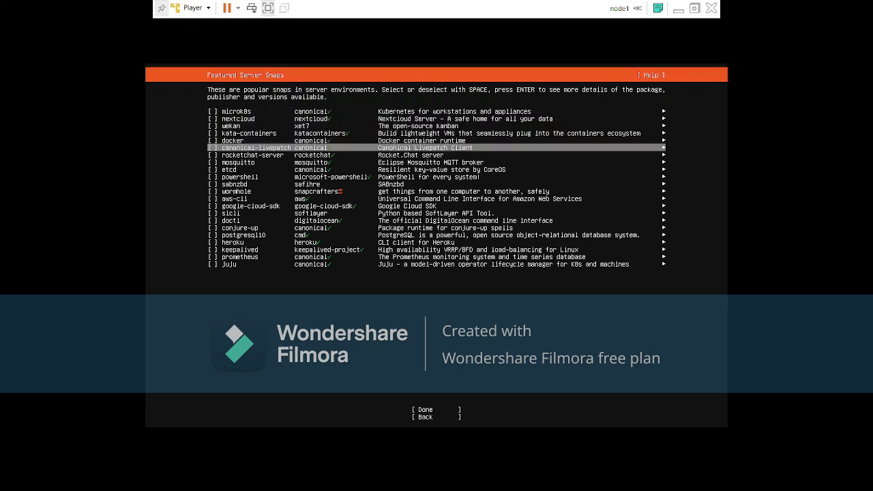
key(Down)
key(Down)
key(Down)
key(Down)
key(Down)
key(Down)
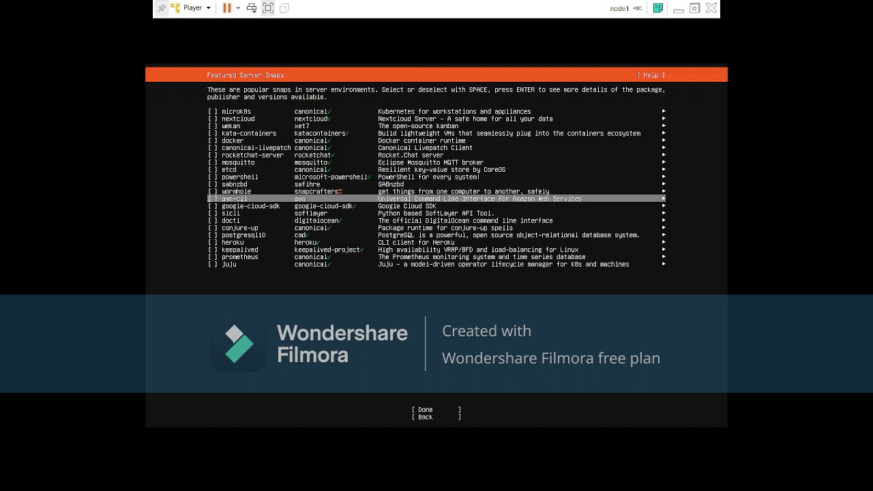
key(Down)
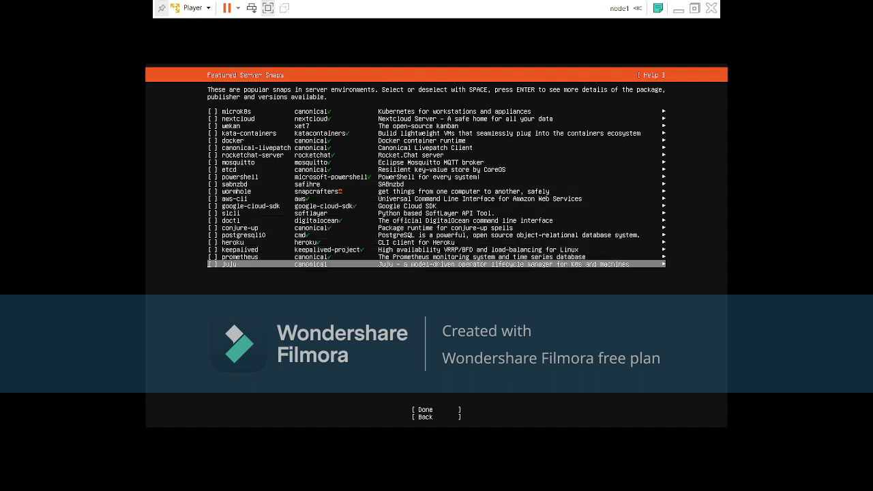
key(Up)
key(Up)
key(Up)
key(Up)
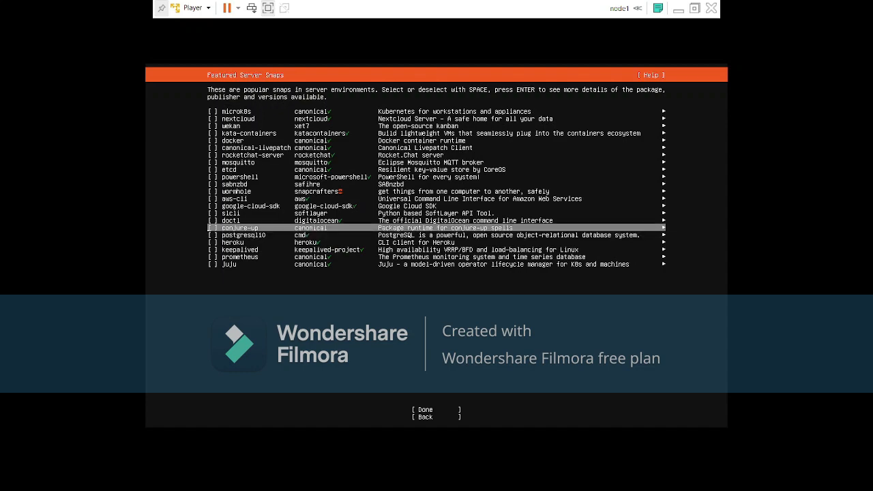
key(Tab)
key(Return)
key(Return)
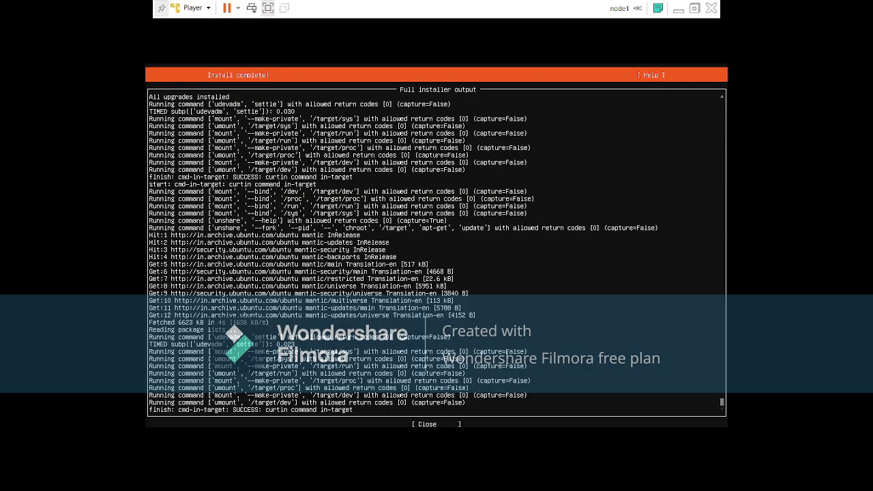
Reboot the finished install into Ubuntu 23.10 and reach node1's tty1 login prompt.
key(Return)
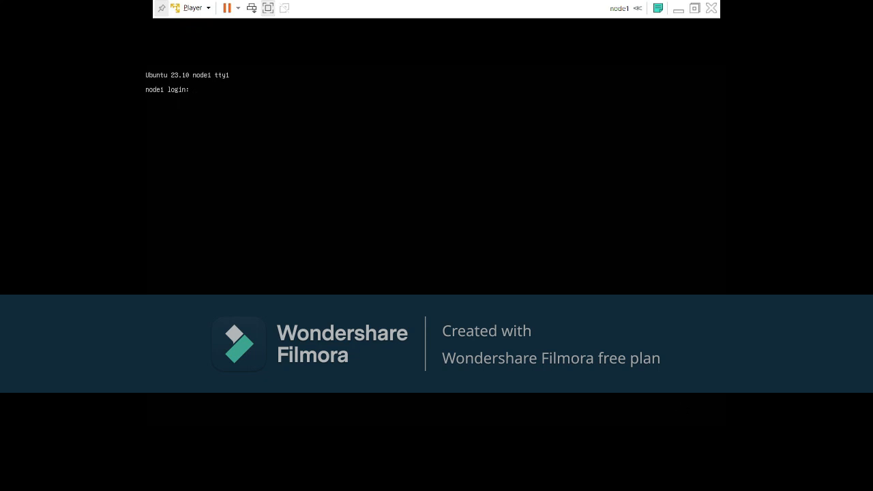
Log into node1 with the user account and password, then clear the screen.
key(Return)
key(Return)
key(Return)
text(shashwat)
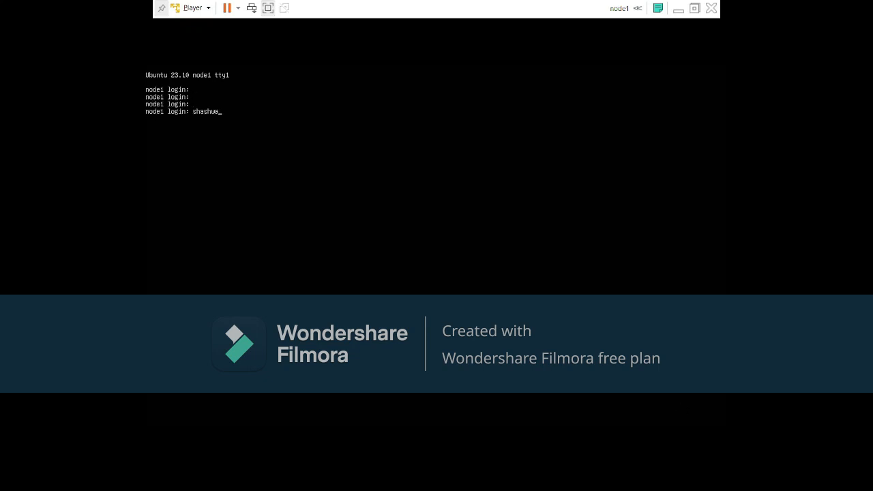
key(Return)
key(Return)
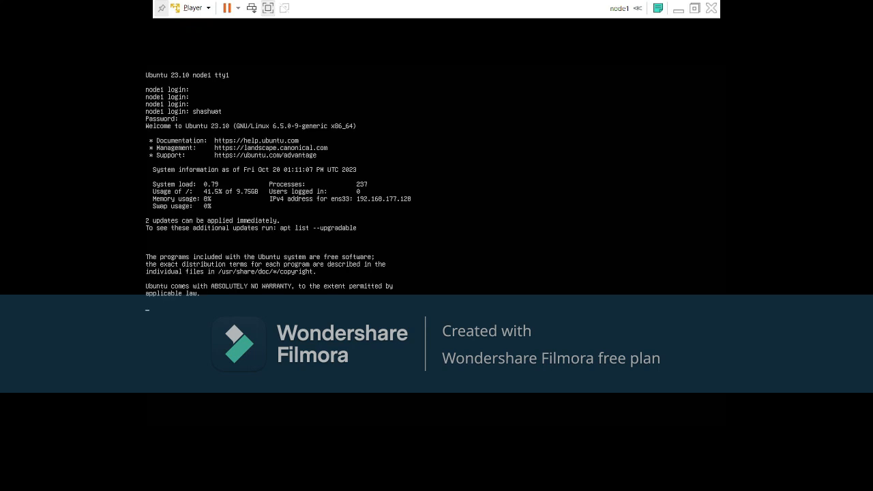
key(ctrl+l)
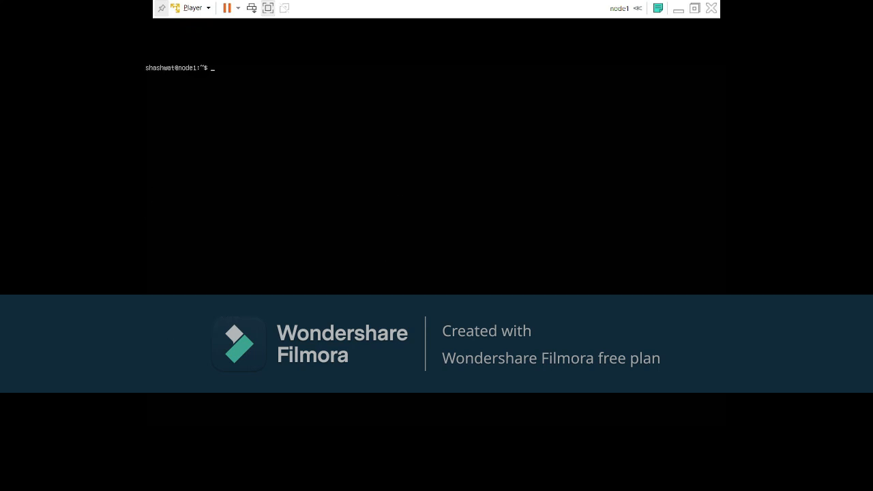
Run ll, pwd and df -h (/ at 9.8G, 44% used), then launch top.
text(ll)
key(Return)
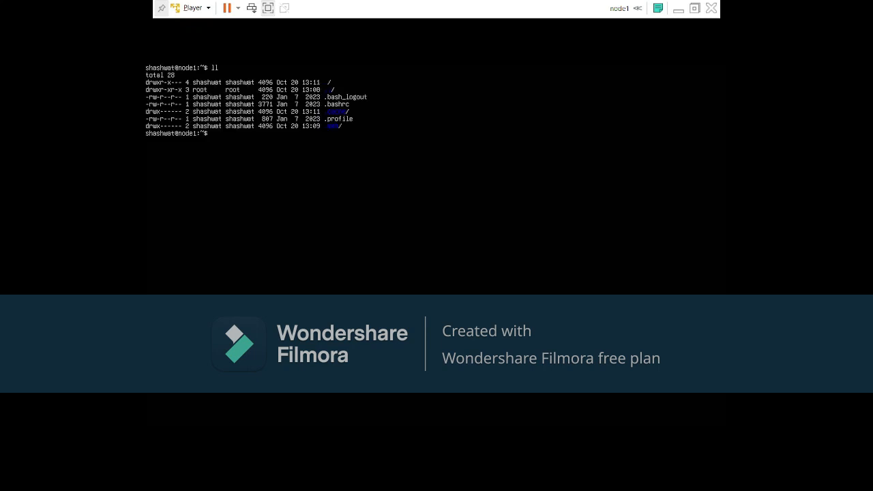
text(pwd)
key(Return)
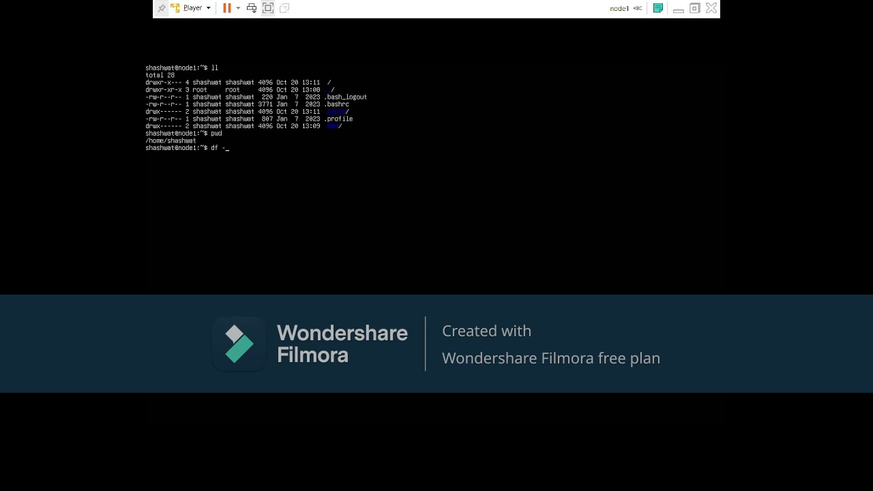
text(df -h)
key(Return)
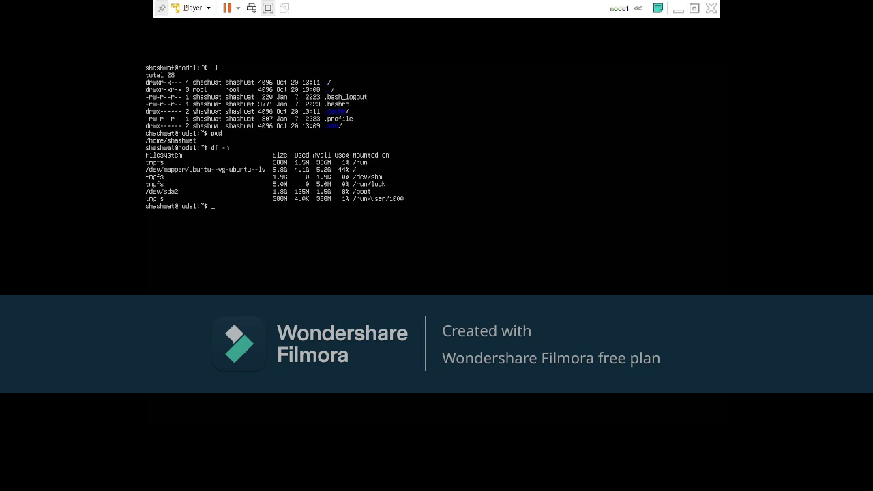
text(top)
key(Return)
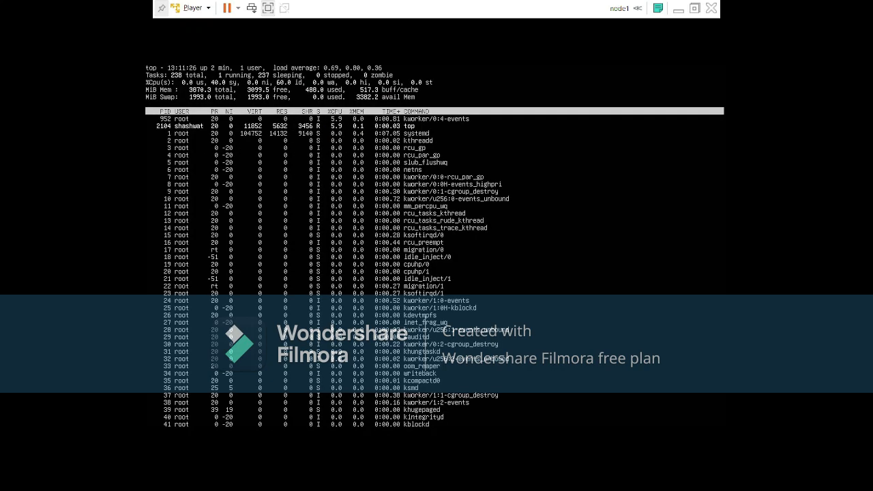
Sort top's processes by memory, switch the memory meters to block style, then quit top.
key(shift+m)
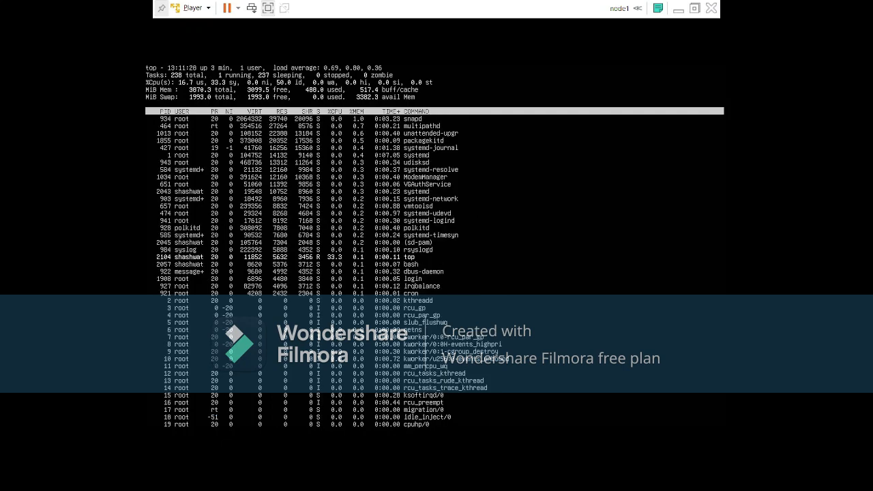
key(m)
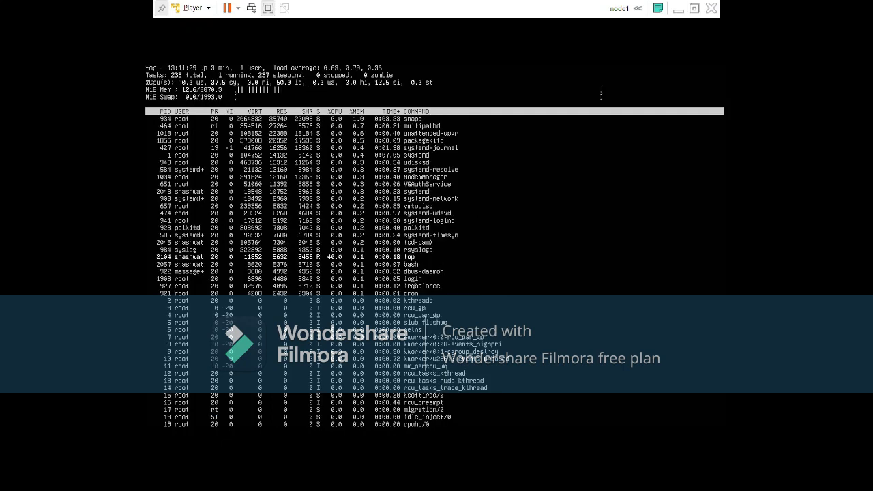
key(m)
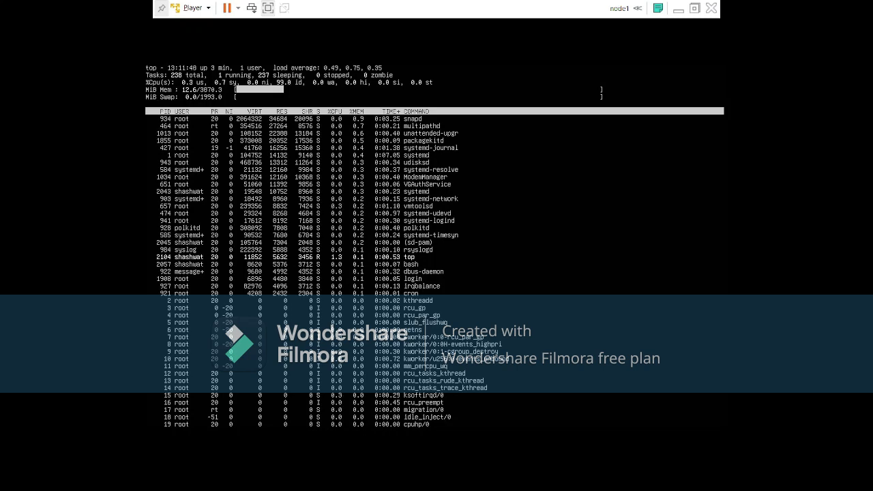
key(q)
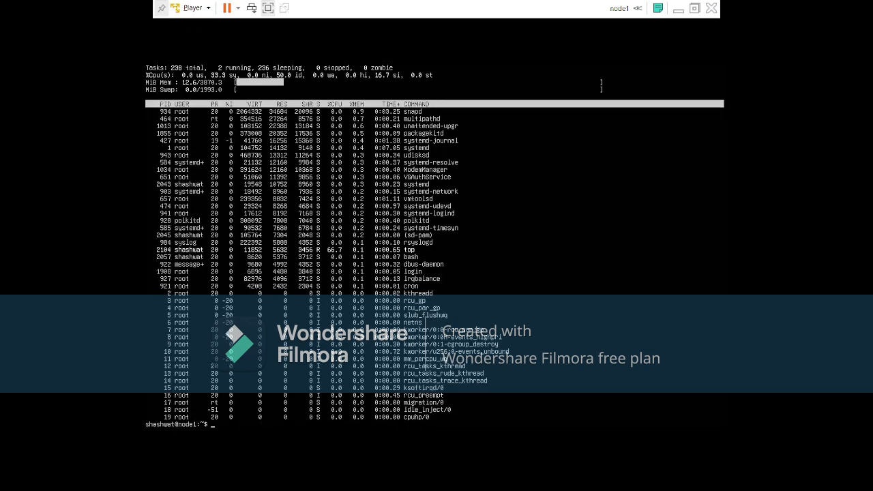
Clear the screen and type the sudo apt update && sudo apt upgrade -y command.
key(ctrl+l)
text(sudo a)
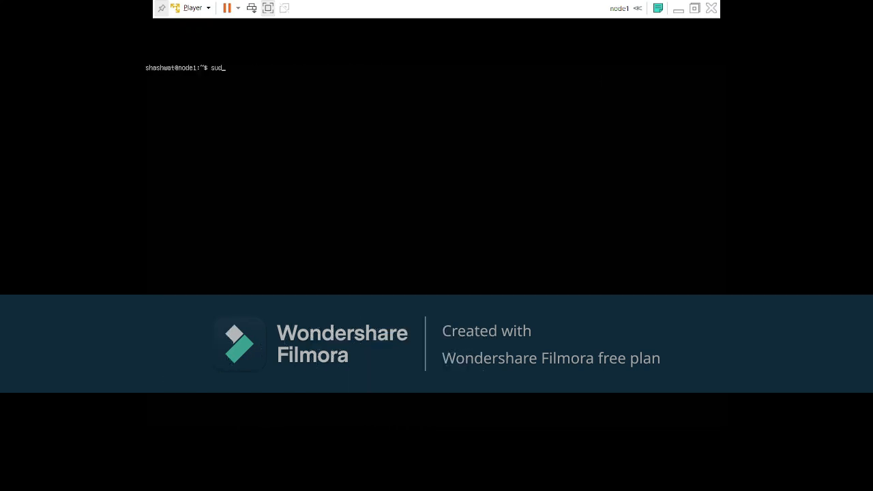
text(pdate)
text( && sudo apt upgrade-y)
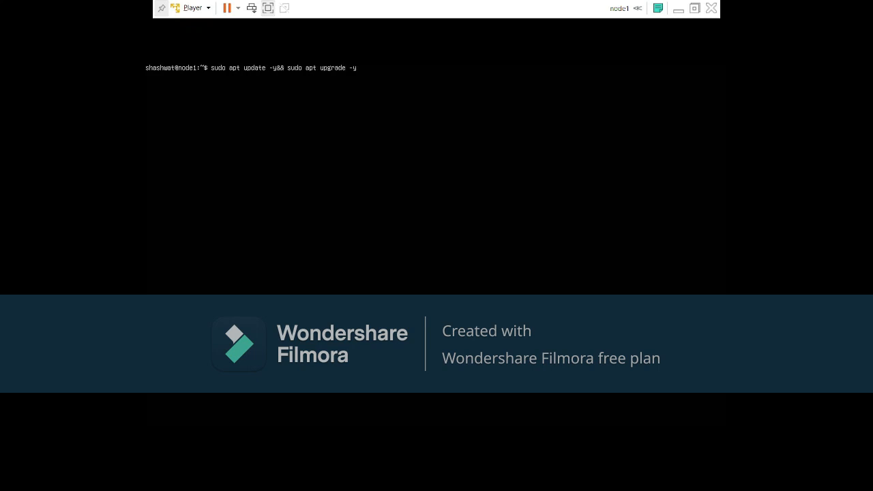
Run the apt update and upgrade with the sudo password, upgrading 2 packages, then clear the screen.
key(Return)
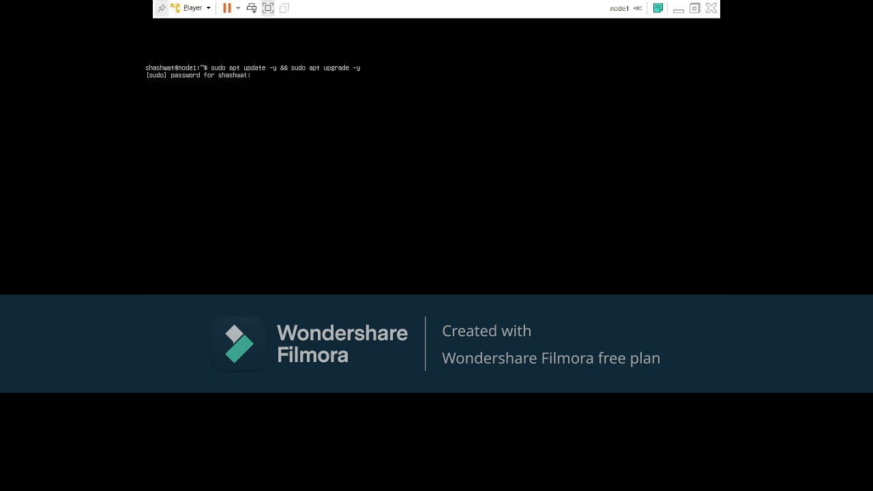
key(Return)
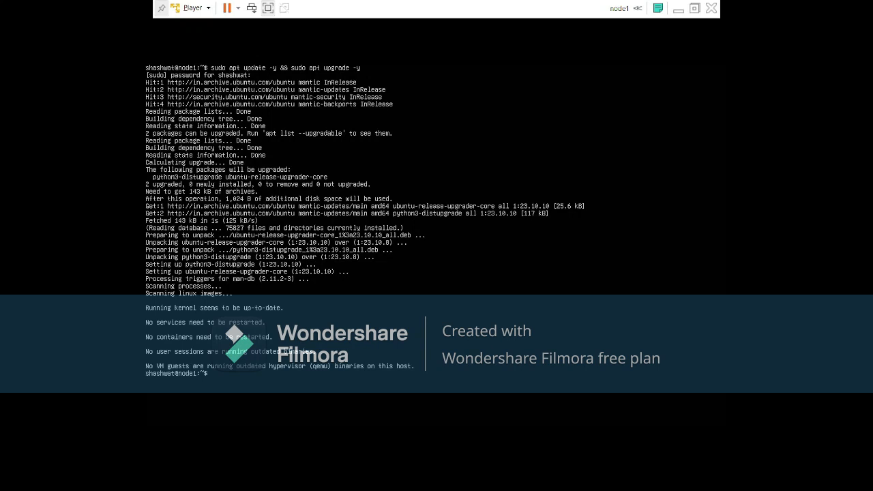
key(Return)
key(Return)
key(Return)
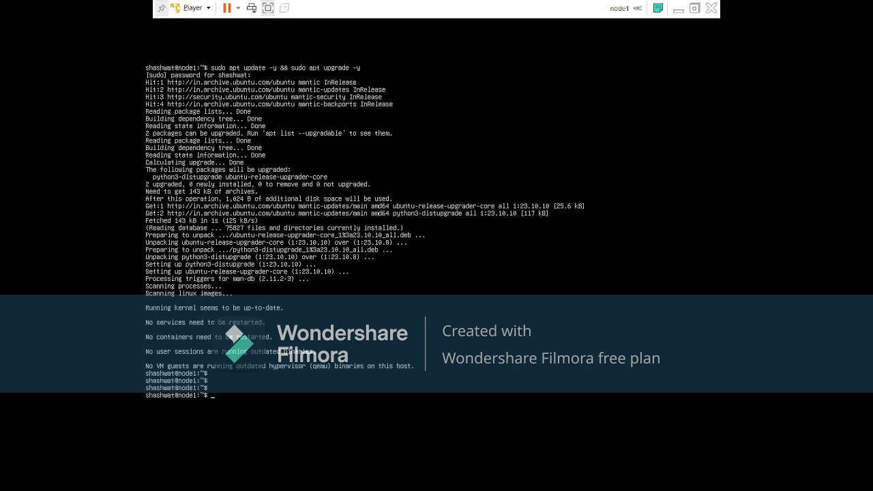
key(ctrl+l)
Run uname -a, lsb_release -a (Ubuntu 23.10), free -h (3.8Gi) and ifconfig, which isn't found.
text(una)
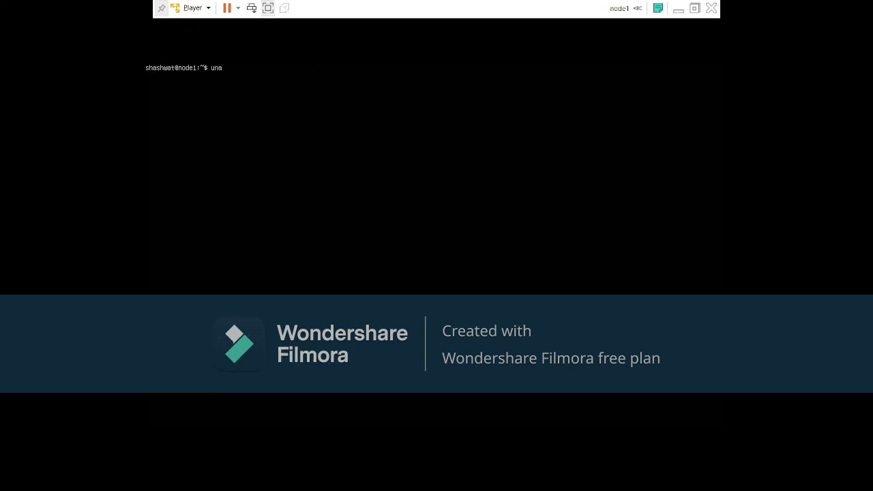
text(me -a)
key(Return)
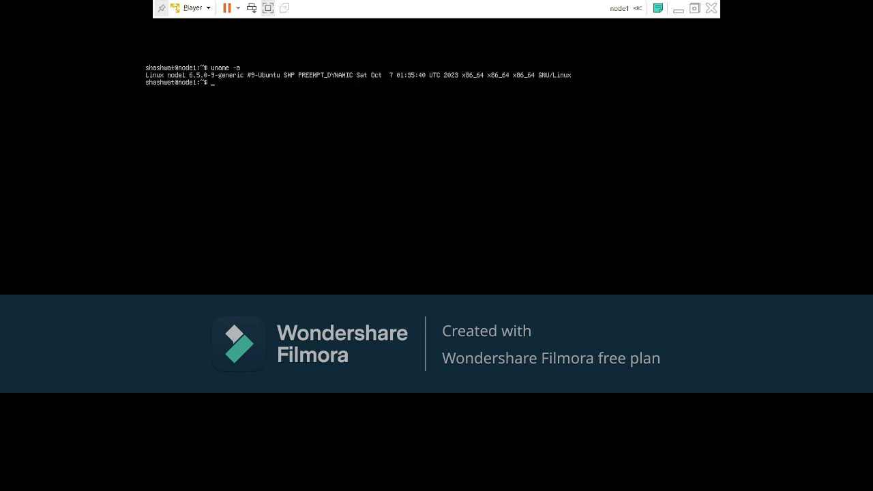
text(lsb_release -a)
key(Return)
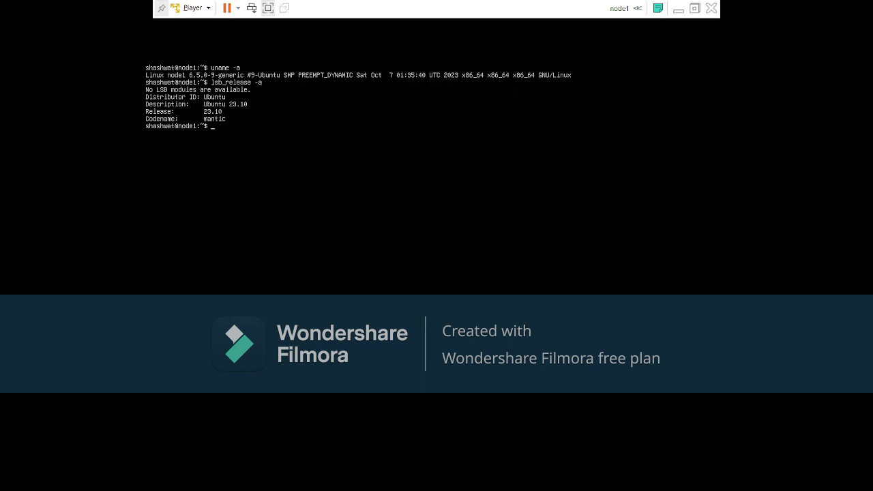
text(ree -h)
key(Return)
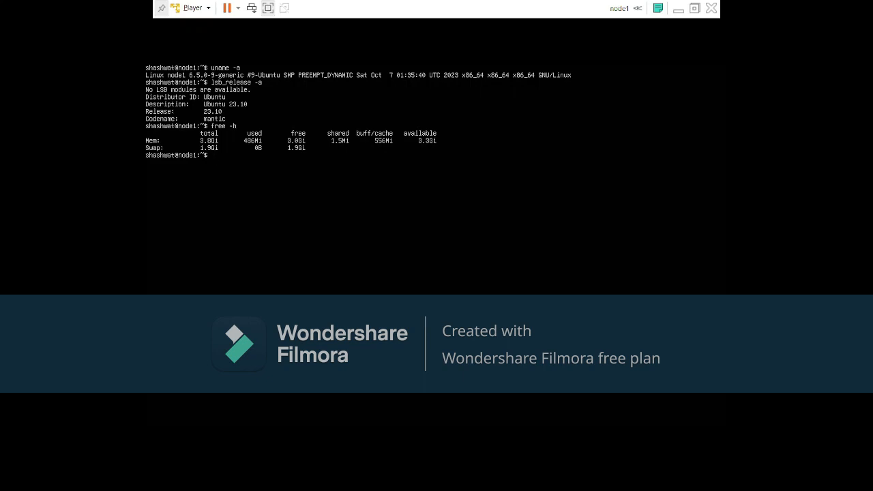
text(ifconfig)
key(Return)
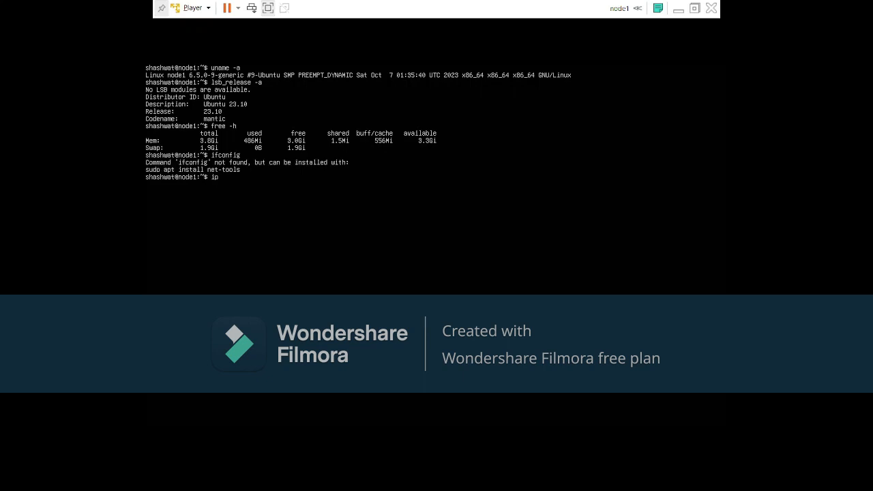
Install net-tools, vim and build-essential with sudo apt install ... -y.
key(BackSpace)
key(BackSpace)
text(sudo apt install net-tools vim build-essential )
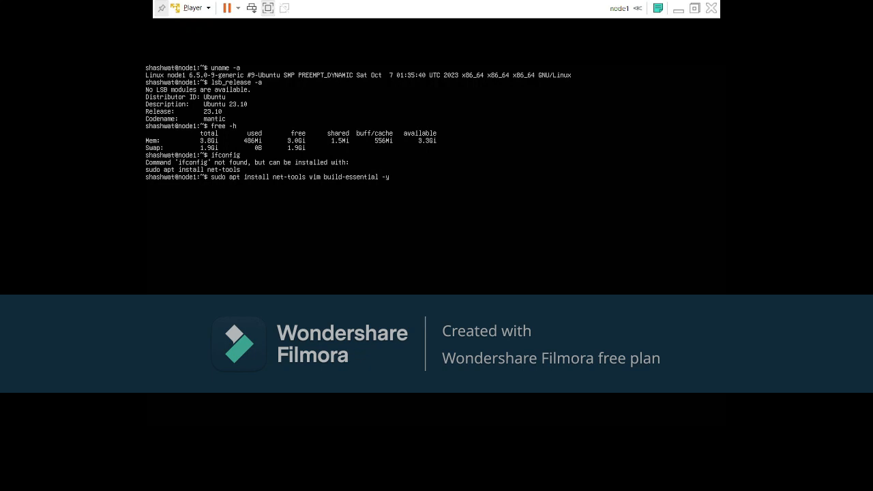
text(-y)
key(Return)
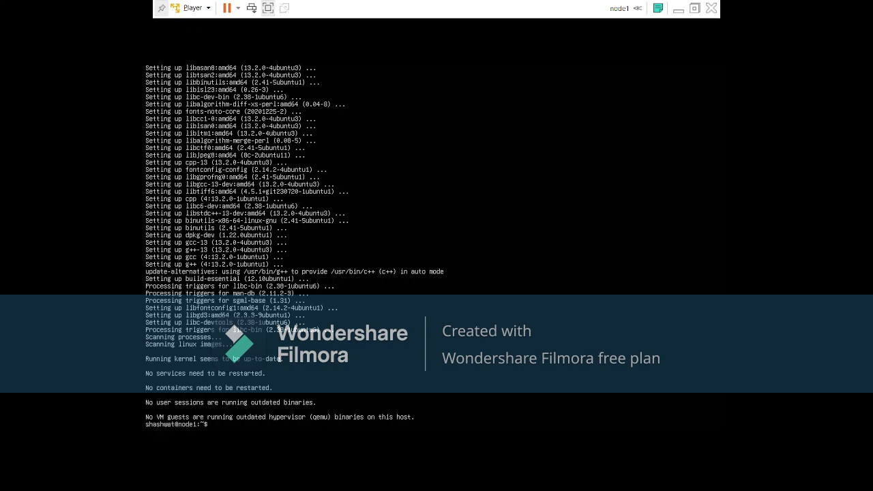
key(Return)
key(Return)
key(Return)
key(Return)
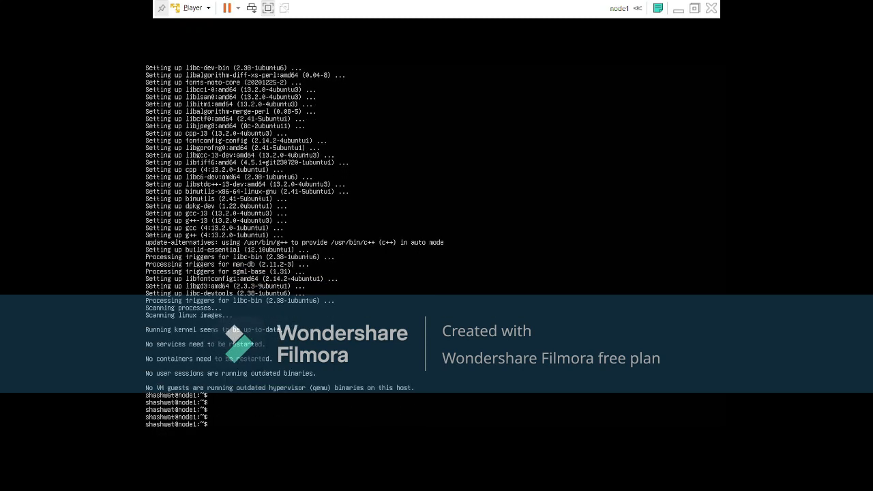
Clear the screen and print /etc/ssh/sshd_config with cat, using tab completion.
text(clear)
key(Return)
key(Return)
key(Return)
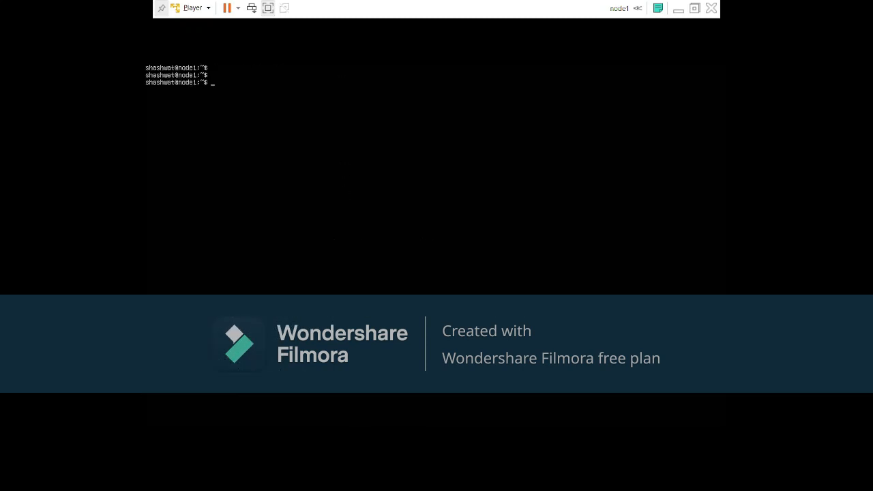
text(cat /etc/ss)
key(Tab)
key(Tab)
text(h)
key(Tab)
key(Tab)
key(Tab)
key(Tab)
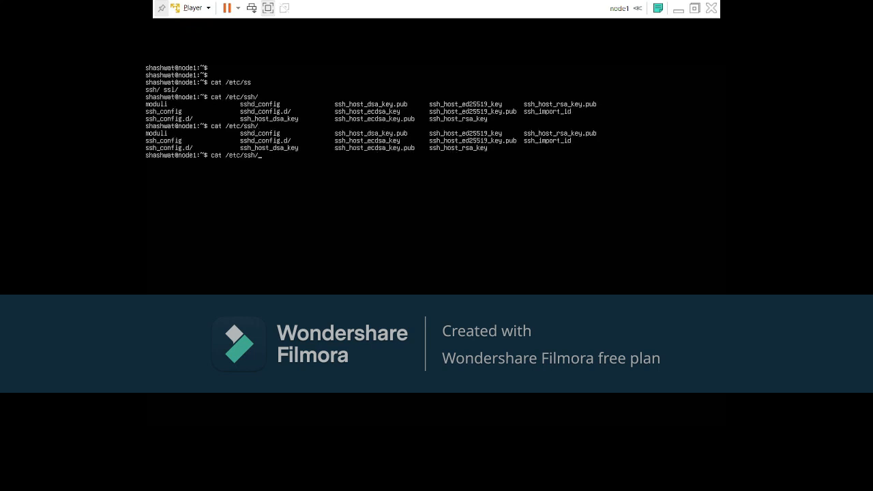
text(sshd)
key(Tab)
key(Return)
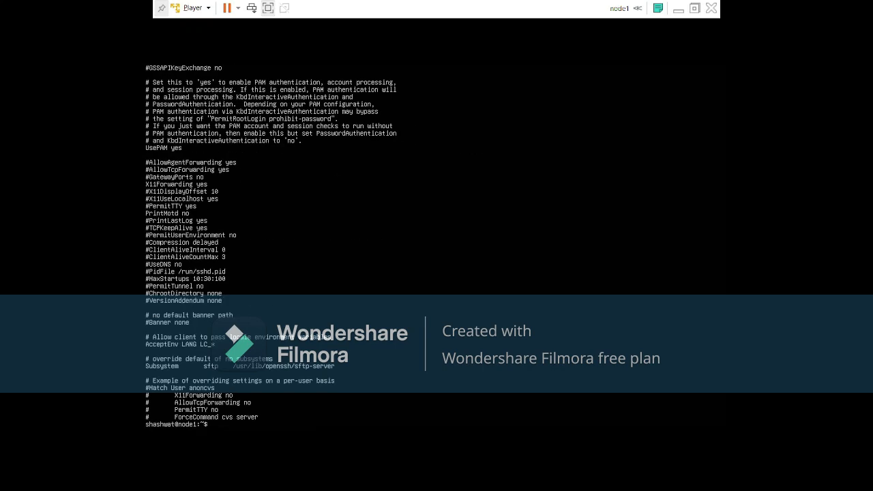
Open sshd_config in nano, page through it, exit, and clear the screen.
key(Up)
key(Up)
key(Up)
key(Down)
key(Down)
key(Down)
key(Up)
key(BackSpace)
key(BackSpace)
key(BackSpace)
text(nano)
key(Return)
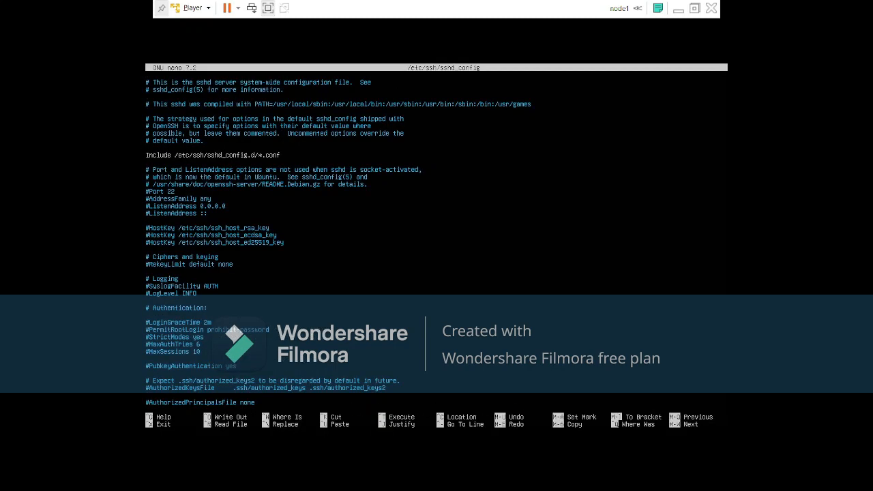
key(Down)
key(Down)
key(Down)
key(Down)
key(Down)
key(Down)
key(Down)
key(Down)
key(Down)
key(Down)
key(Down)
key(Down)
key(Down)
key(Down)
key(Down)
key(Down)
key(Down)
key(Down)
key(Down)
key(Down)
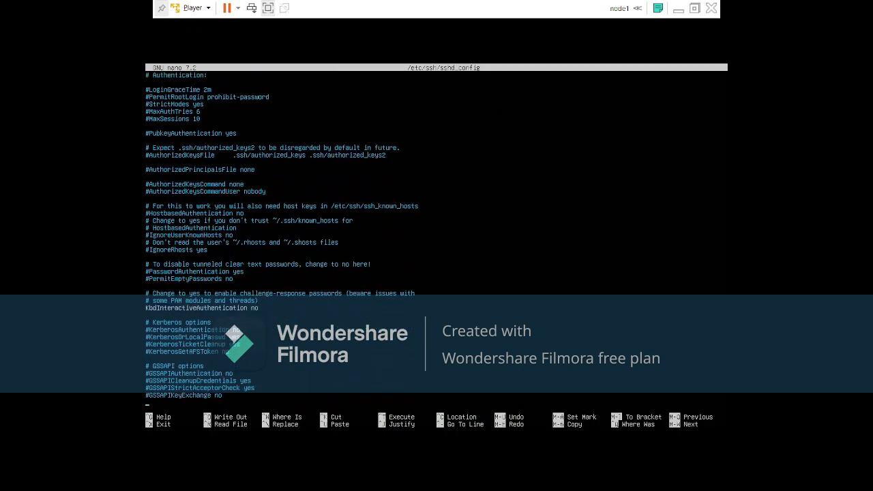
key(Down)
key(Down)
key(ctrl+x)
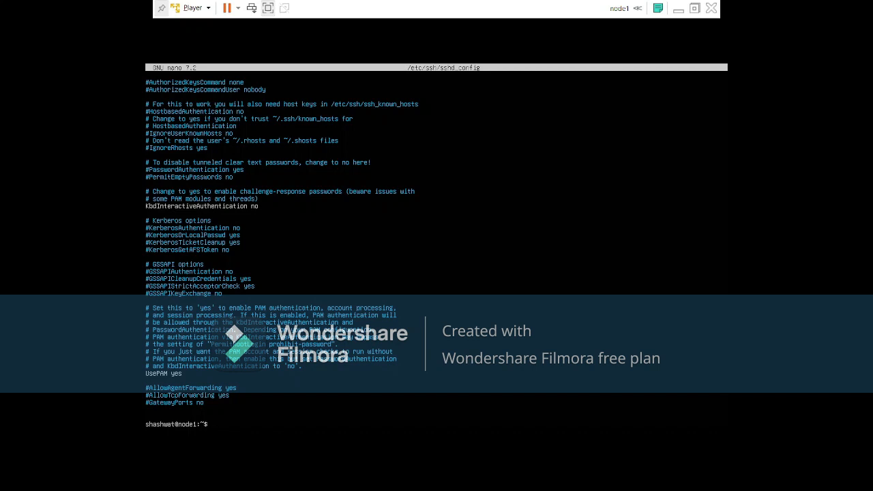
text(clear)
key(Return)
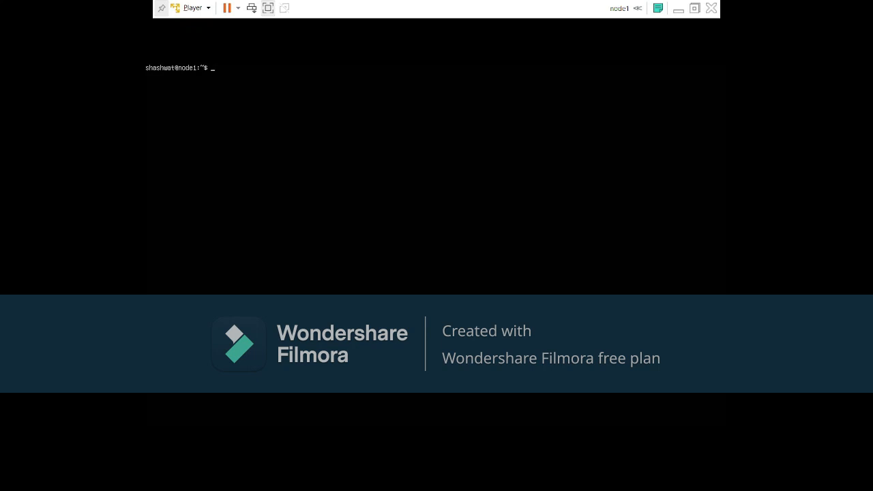
Check for remaining upgradable packages with sudo apt list --upgradable.
text(sudo apt -list)
key(Left)
key(Left)
key(Left)
key(Left)
key(BackSpace)
text(radab)
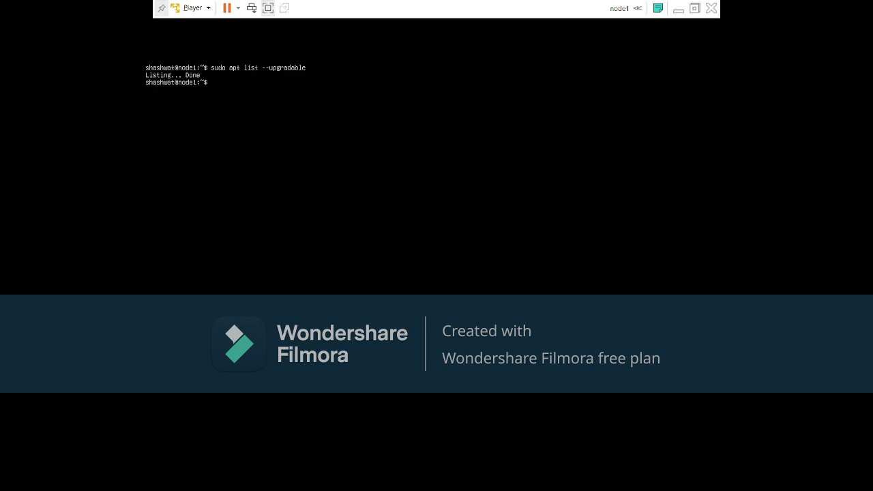
List node1's listening sockets and their processes with netstat -tunlp and netstat -nlp.
text(netstat -tunlp)
key(Return)
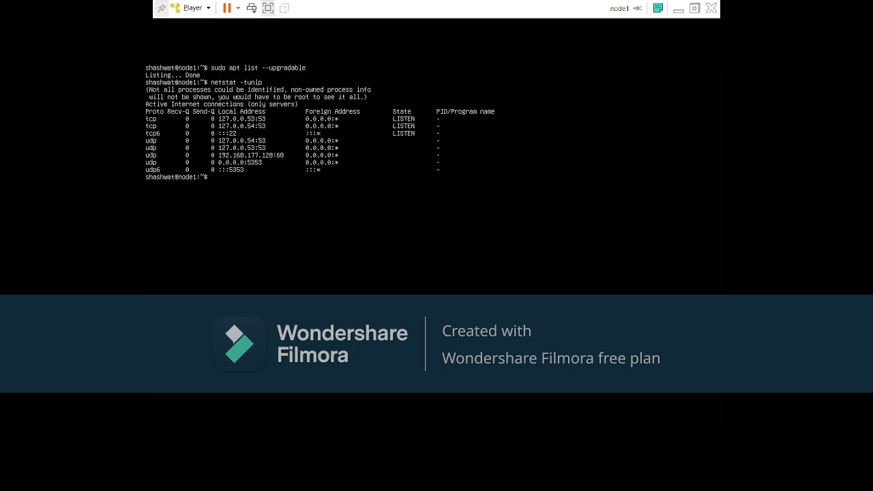
text(netstat -nlp)
key(Return)
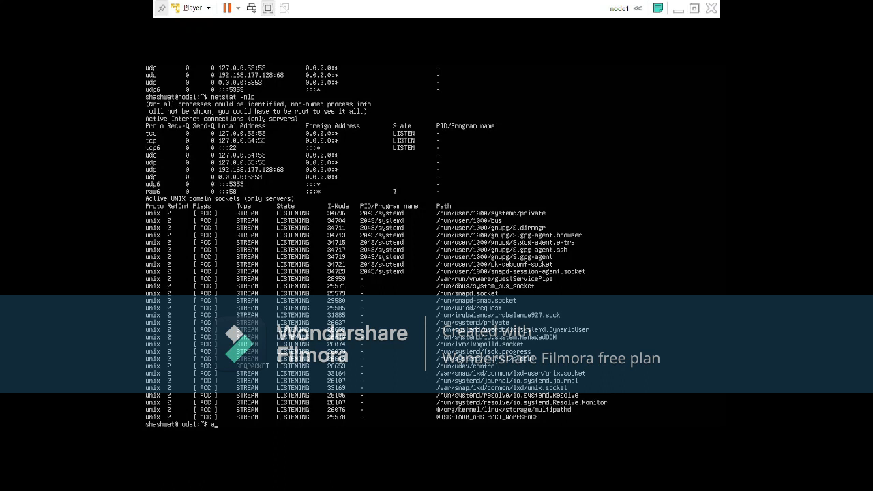
Clear the terminal and show the current date, Fri Oct 20 01:15:41 PM UTC 2023.
key(ctrl+l)
text(date)
key(Return)
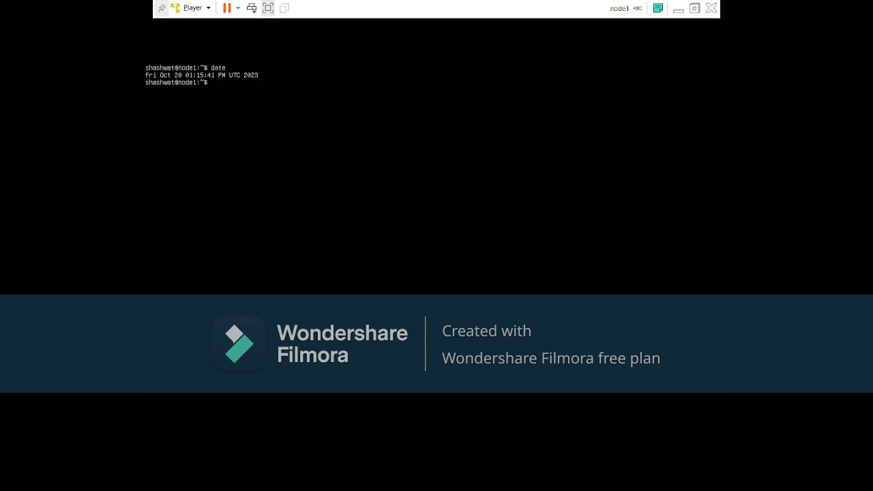
Echo the installation-completed note about Ubuntu Server lacking a GUI, then 'Go aheasdd and explore yourself :)'.
key(Return)
key(Return)
key(Return)
text(e)
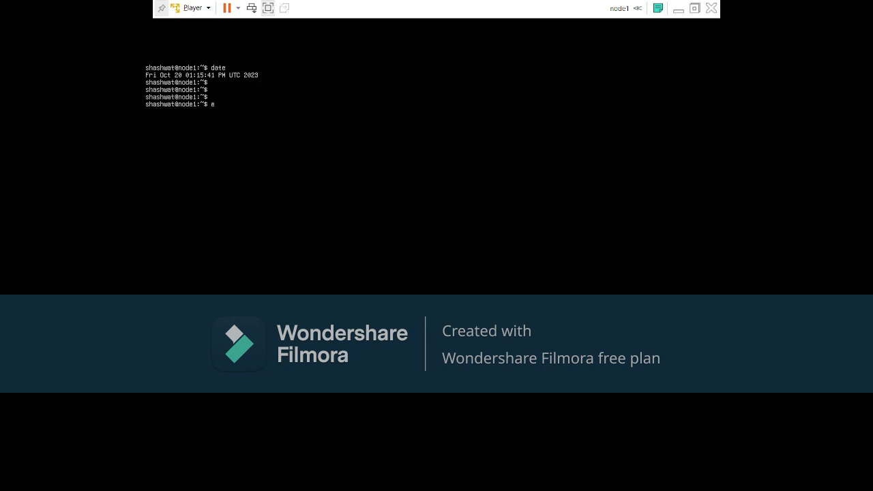
text(cho "Ens)
key(BackSpace)
key(BackSpace)
key(BackSpace)
text(Installation completed and basic )
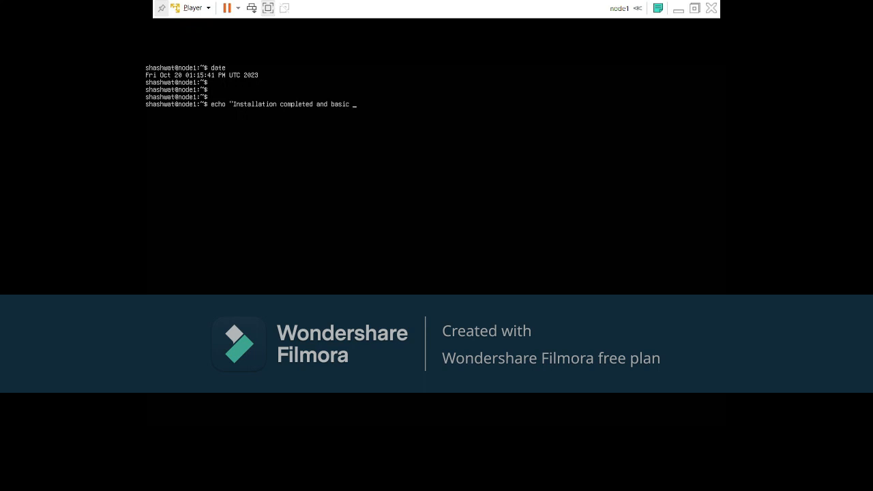
text(check are done. now we can start working basically)
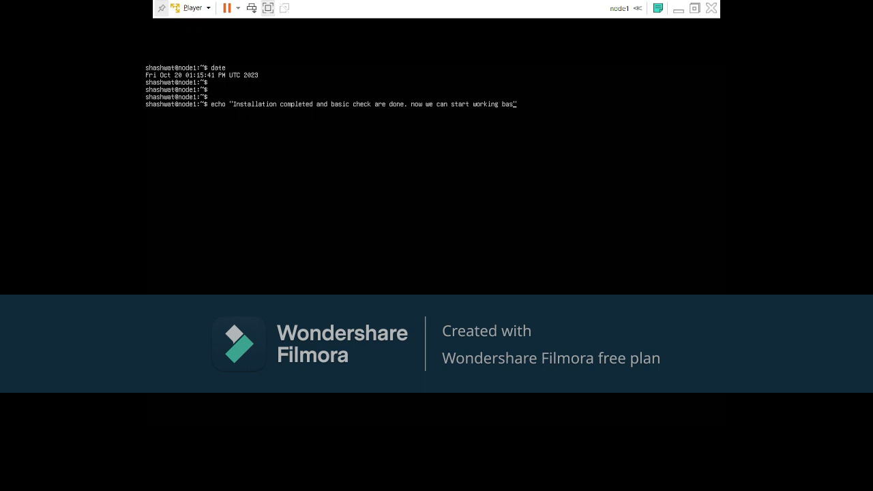
text( ubntu)
key(BackSpace)
key(BackSpace)
key(BackSpace)
text(unbu server)
text( does not hav)
text(e gui but)
text( if you want you)
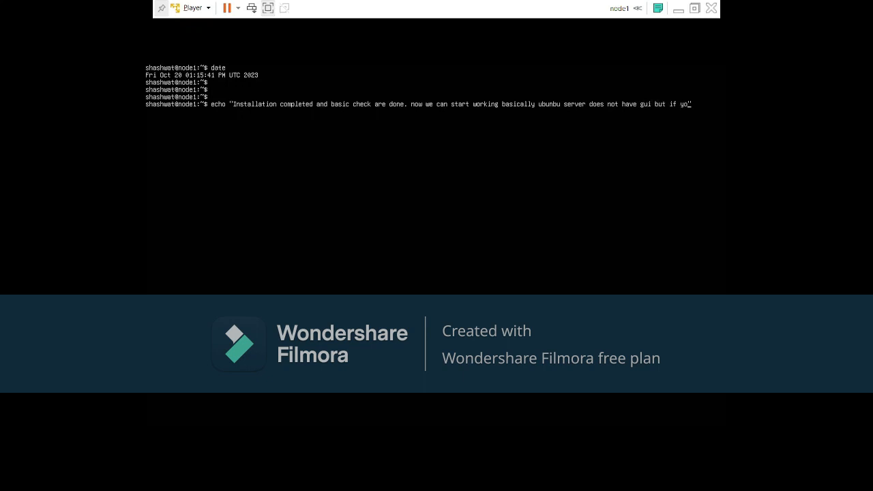
text( can install and you can also se)
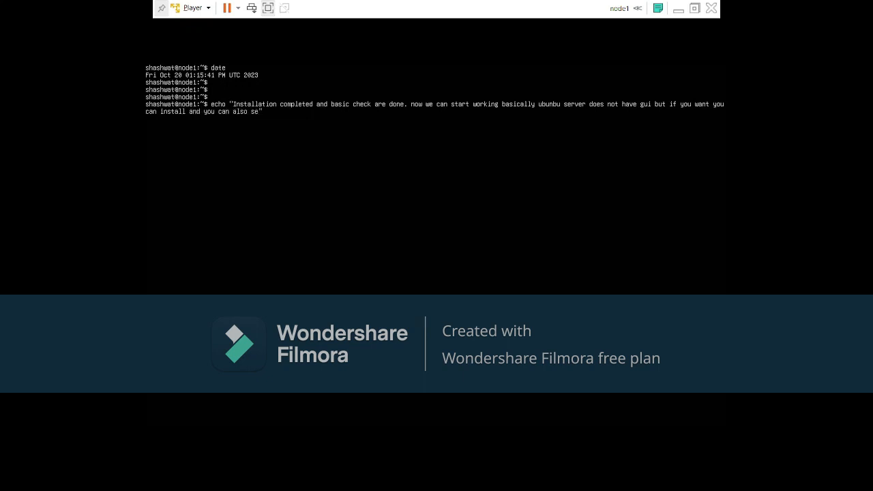
text(t static ip address if no)
key(BackSpace)
key(BackSpace)
text(you need to do so)
key(Return)
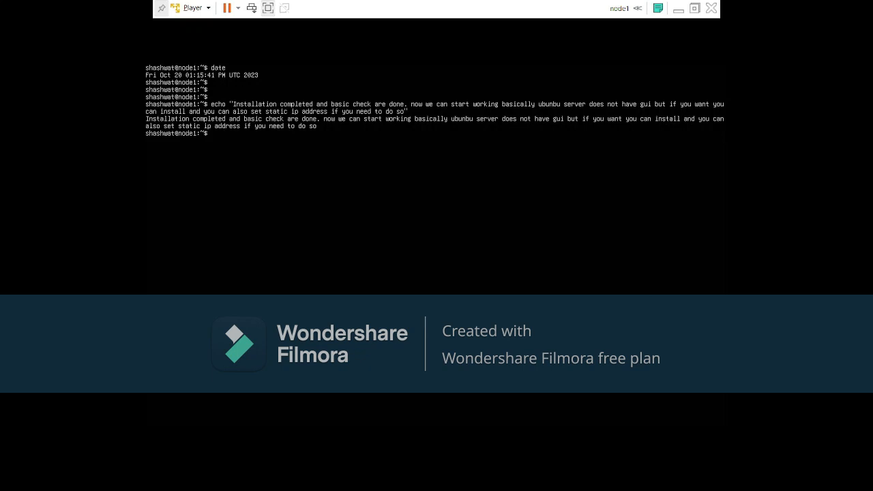
text(echo "Go aheasdd and explore eyourself :))
key(Return)
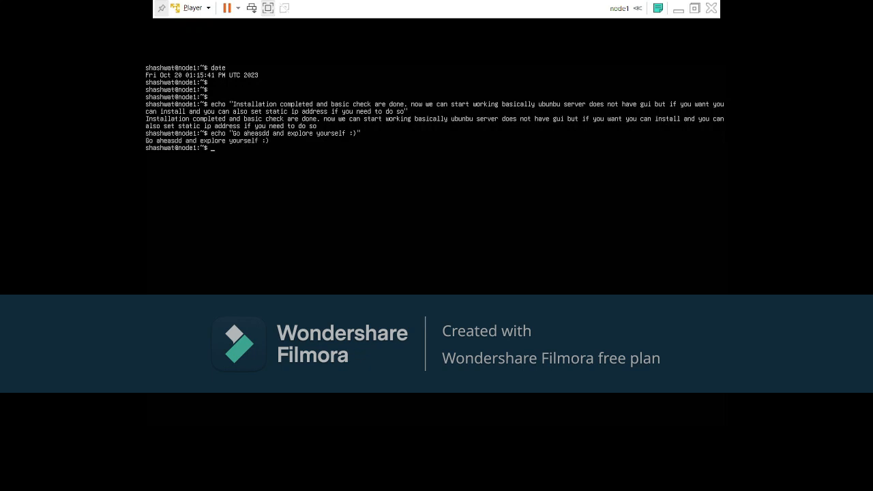